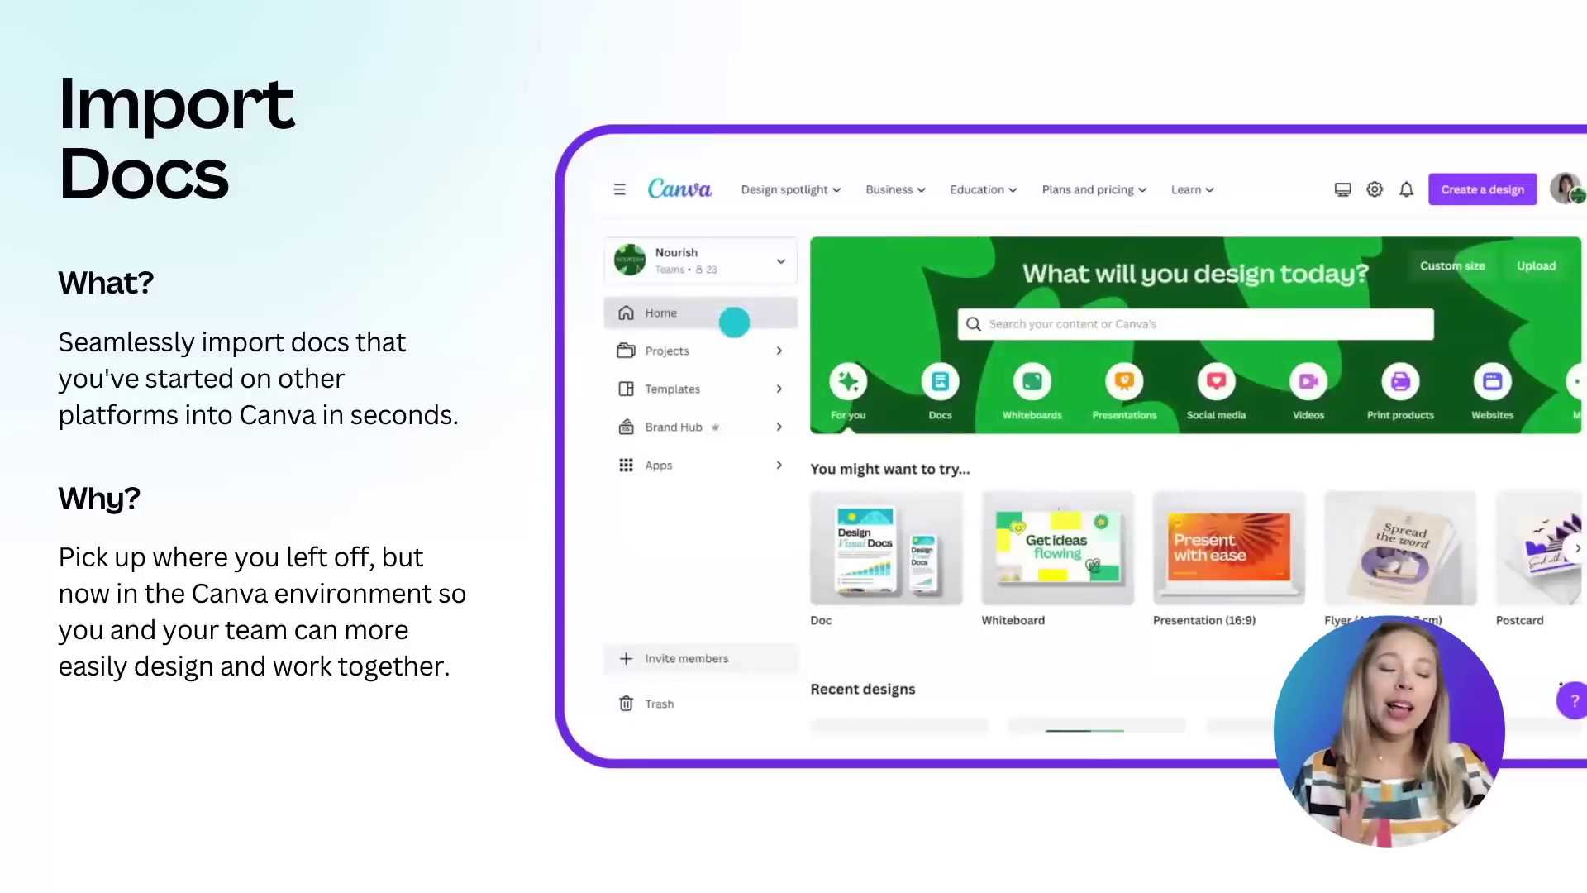
Step: Import Project Proposal Template.docx from the connected drive's Work Suite Research folder into Projects and open the imported design
{"action": "left_click", "coordinate": [683, 351]}
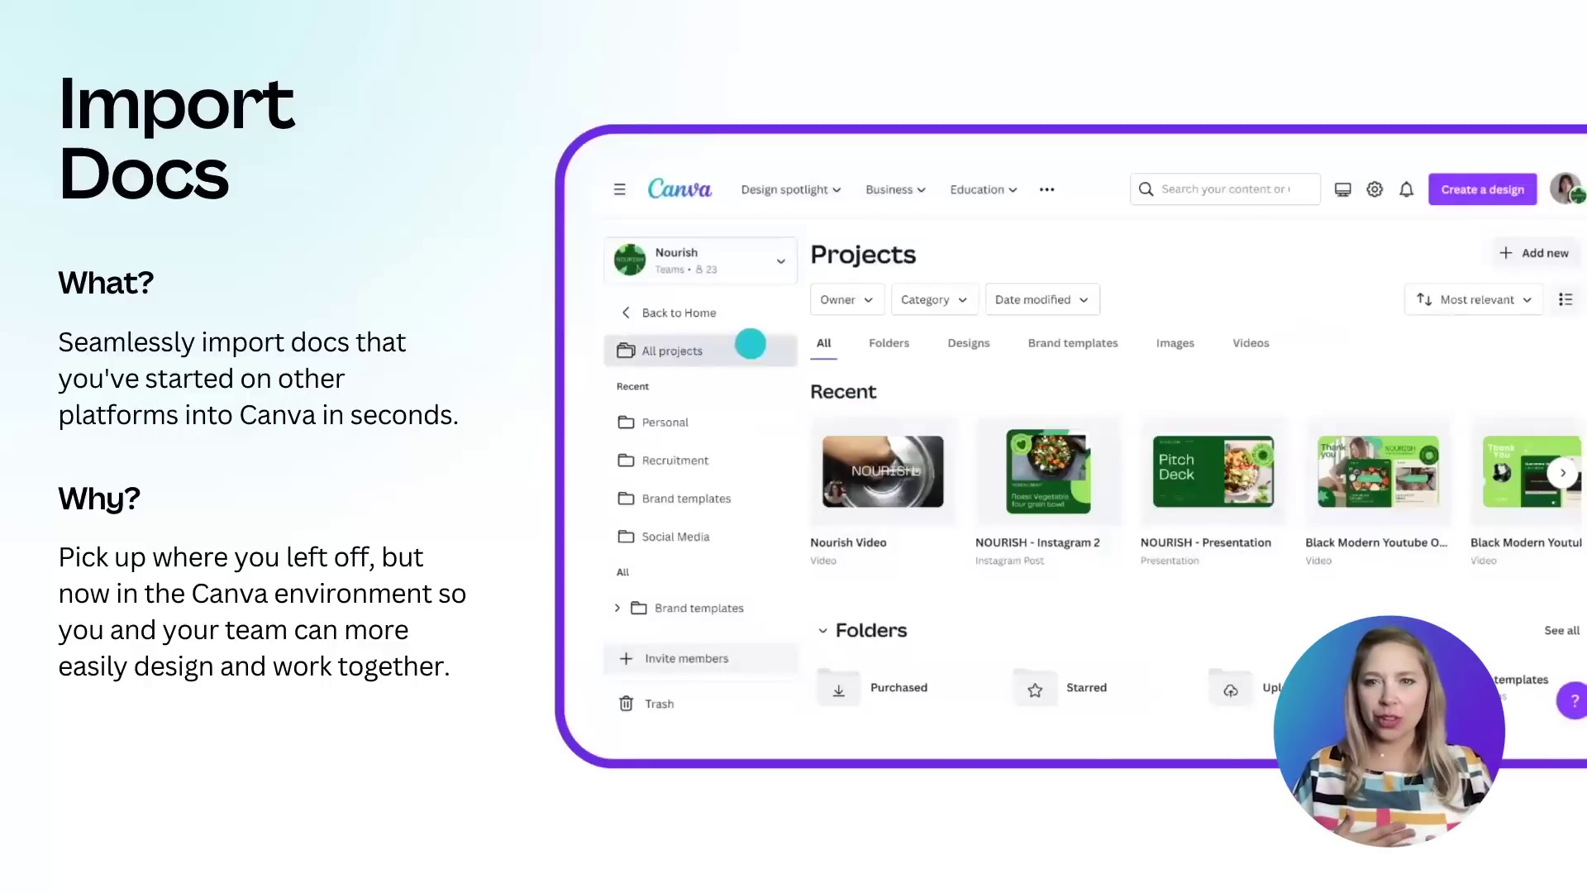
{"action": "left_click", "coordinate": [1509, 254]}
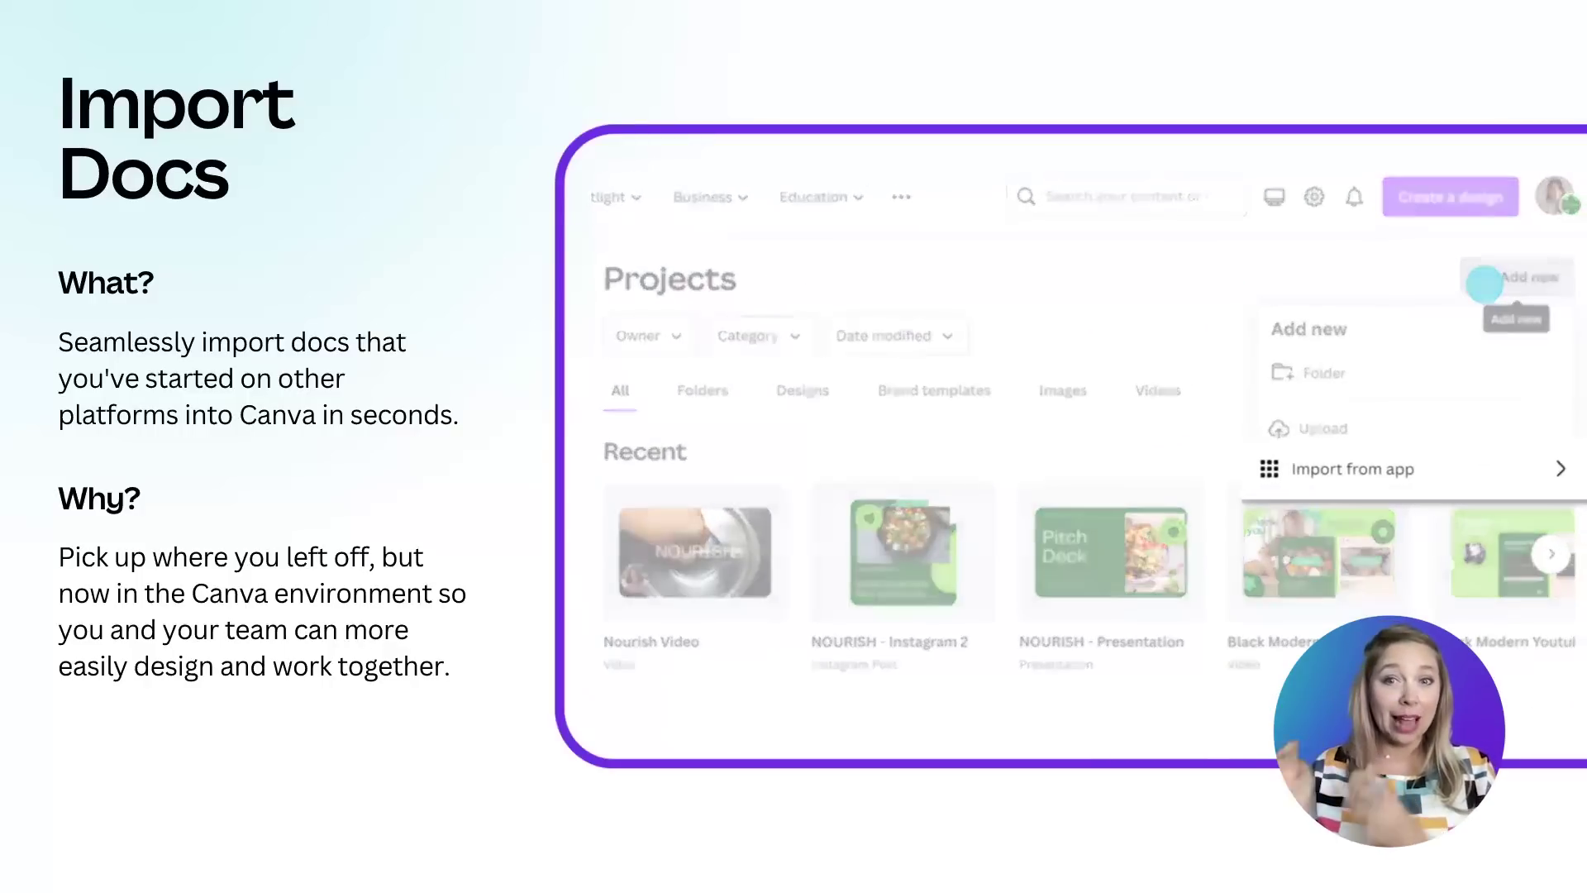
{"action": "left_click", "coordinate": [1331, 468]}
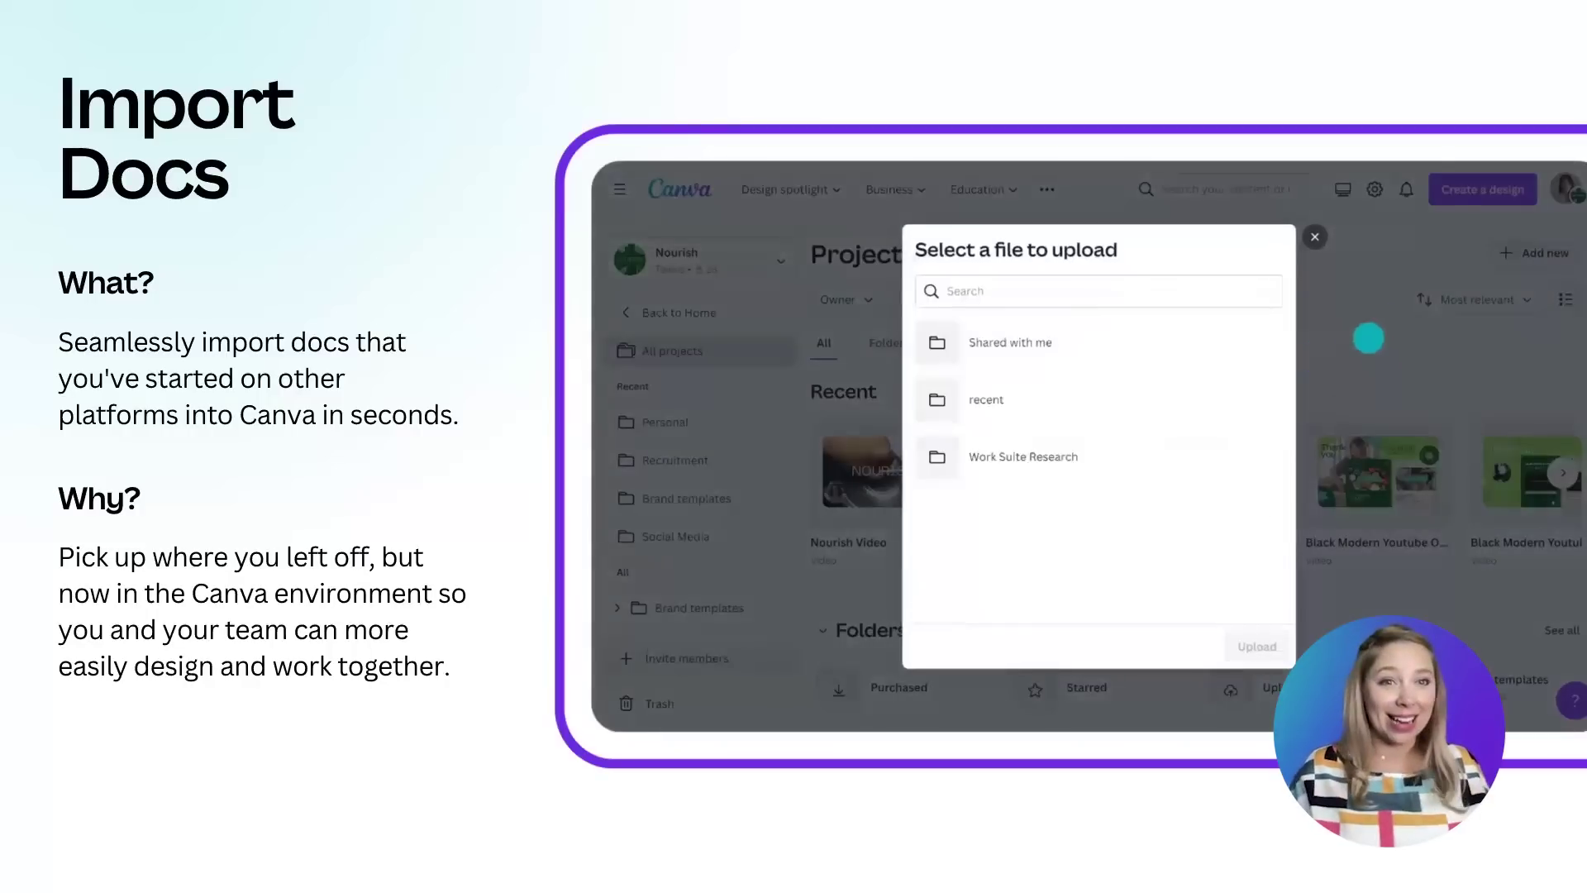
{"action": "left_click", "coordinate": [1073, 443]}
{"action": "left_click", "coordinate": [1017, 369]}
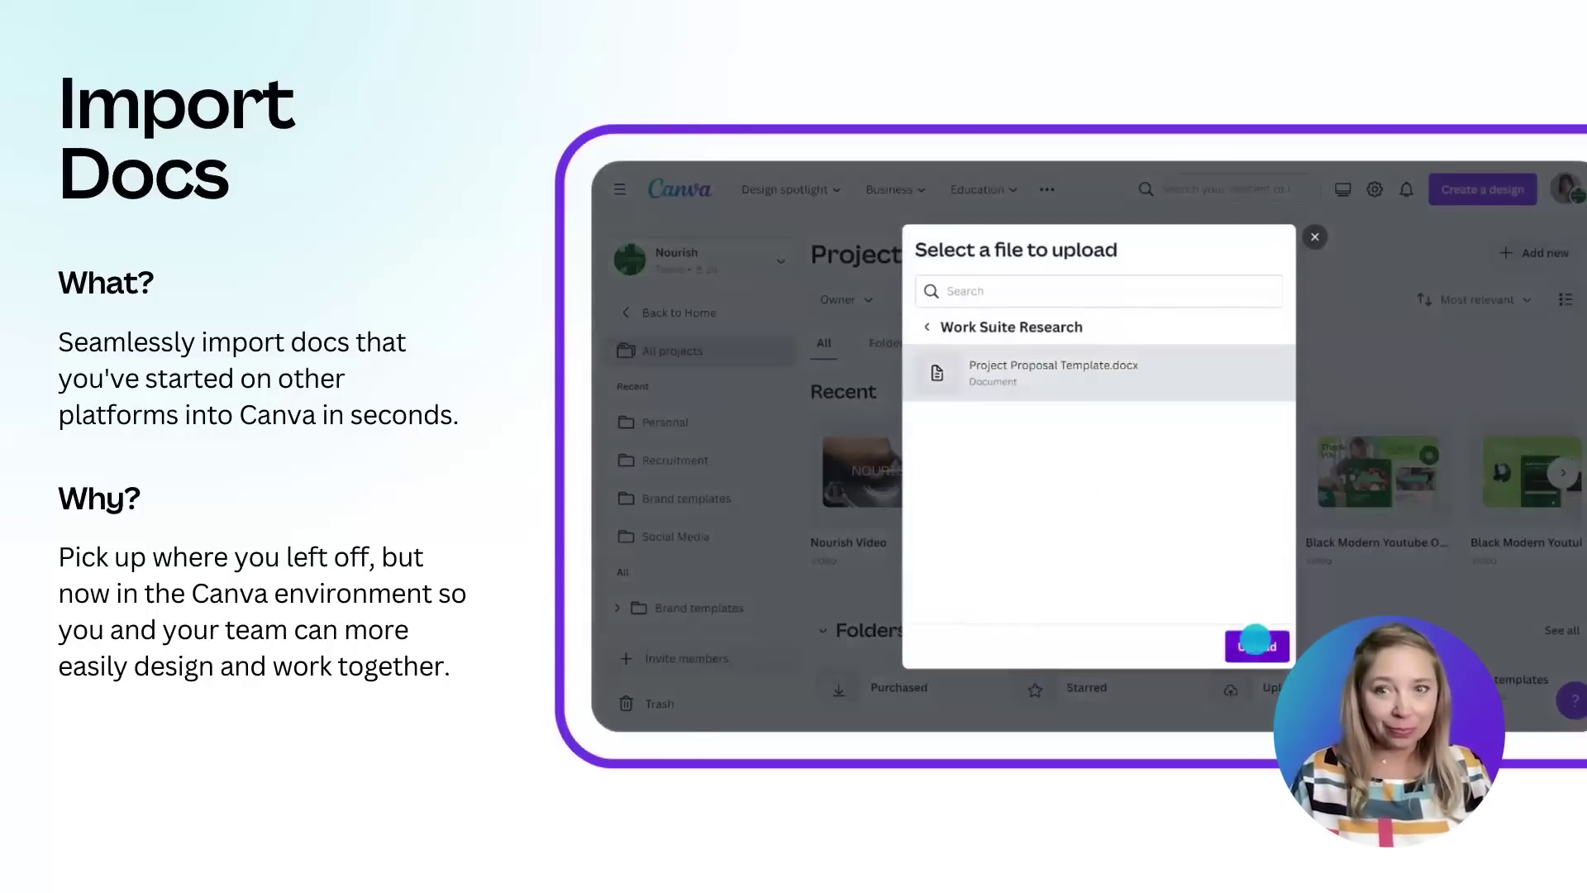
{"action": "left_click", "coordinate": [1258, 647]}
{"action": "left_click", "coordinate": [907, 493]}
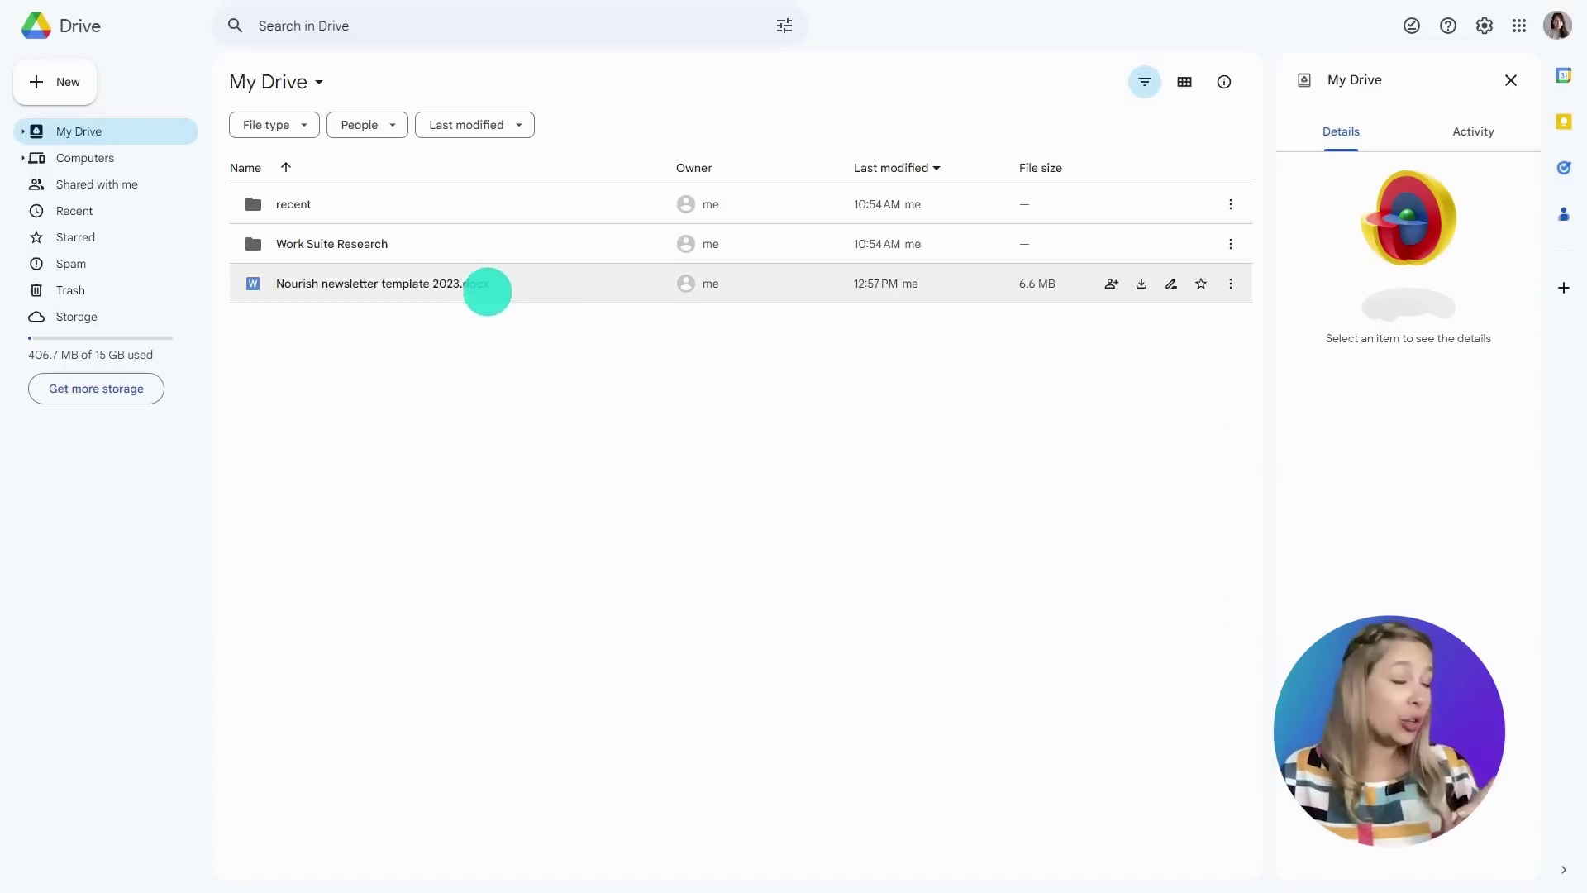
Step: Switch to Google Drive and open Nourish newsletter template 2023.docx from My Drive
{"action": "double_click", "coordinate": [481, 282]}
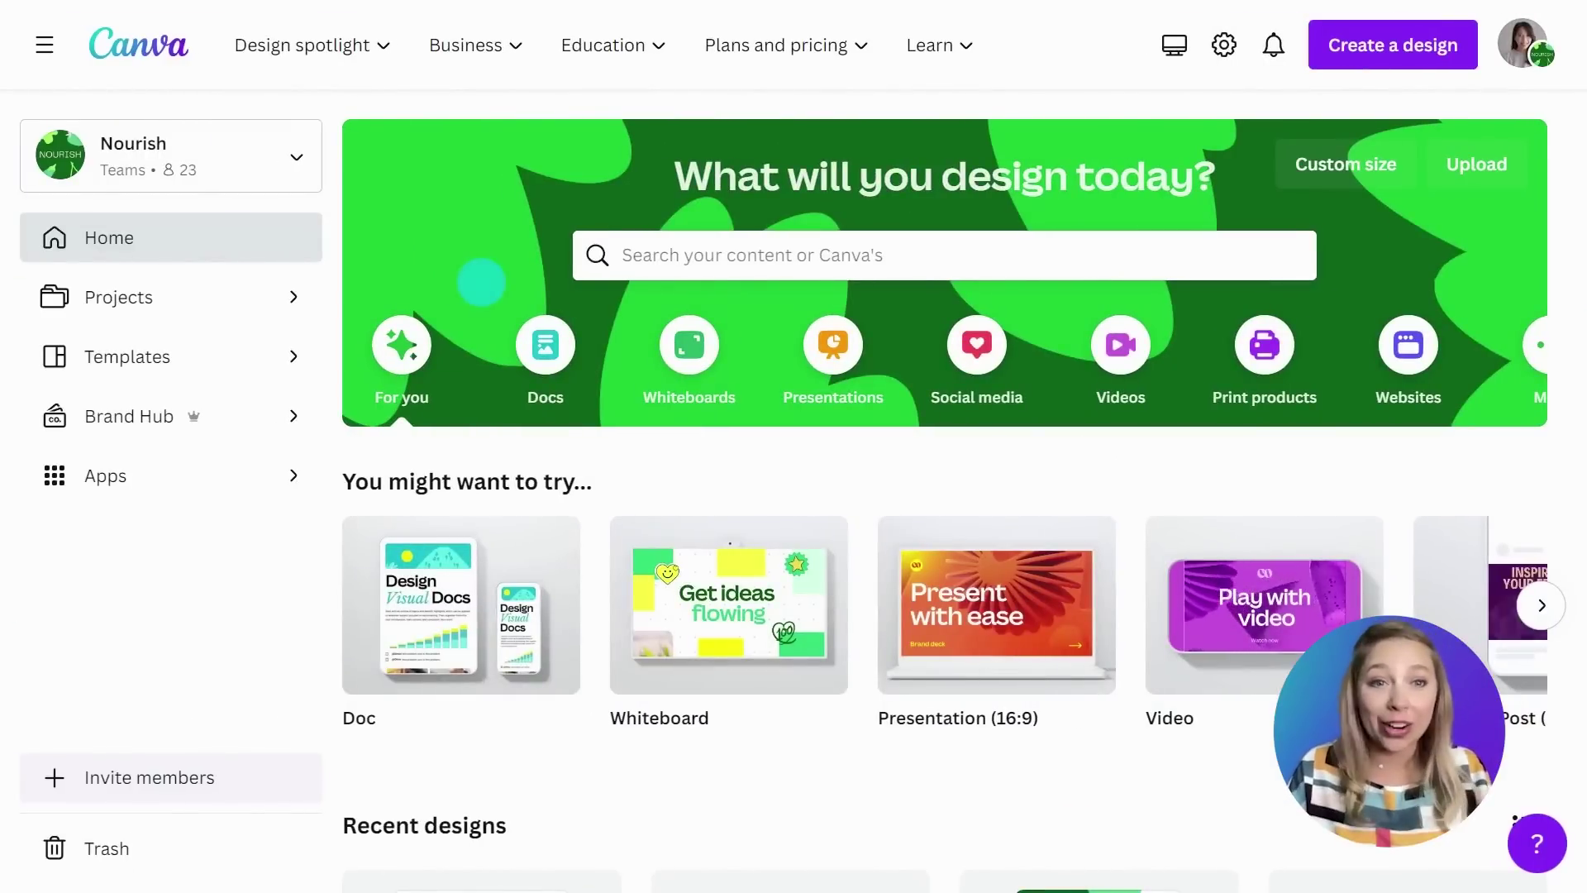
Step: Switch to Canva and show which apps files can be imported from in Projects
{"action": "left_click", "coordinate": [206, 295]}
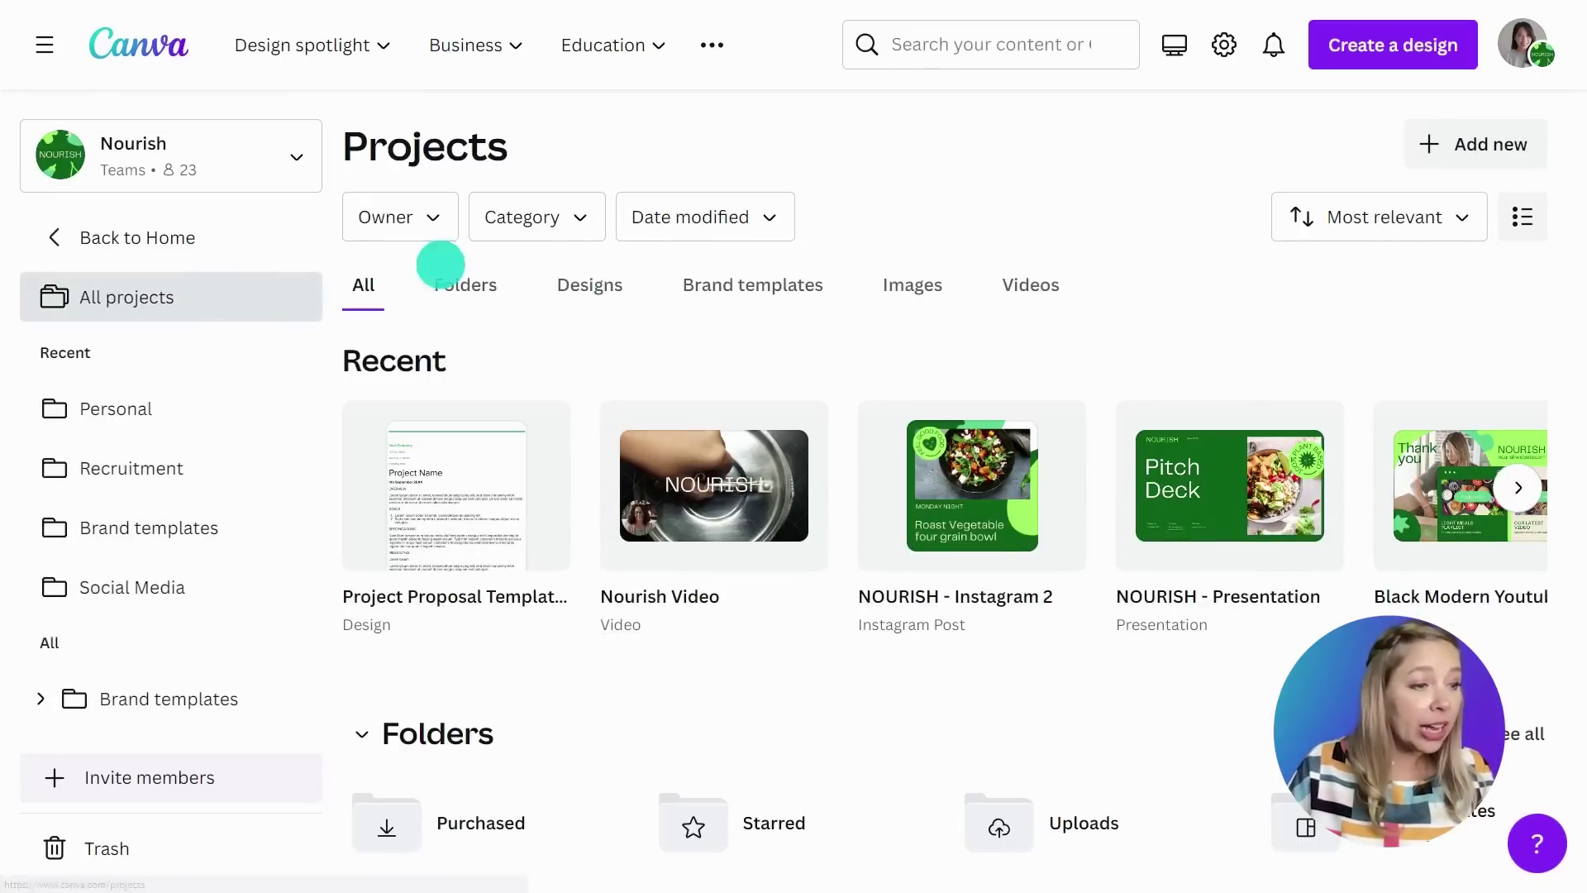
{"action": "left_click", "coordinate": [1500, 141]}
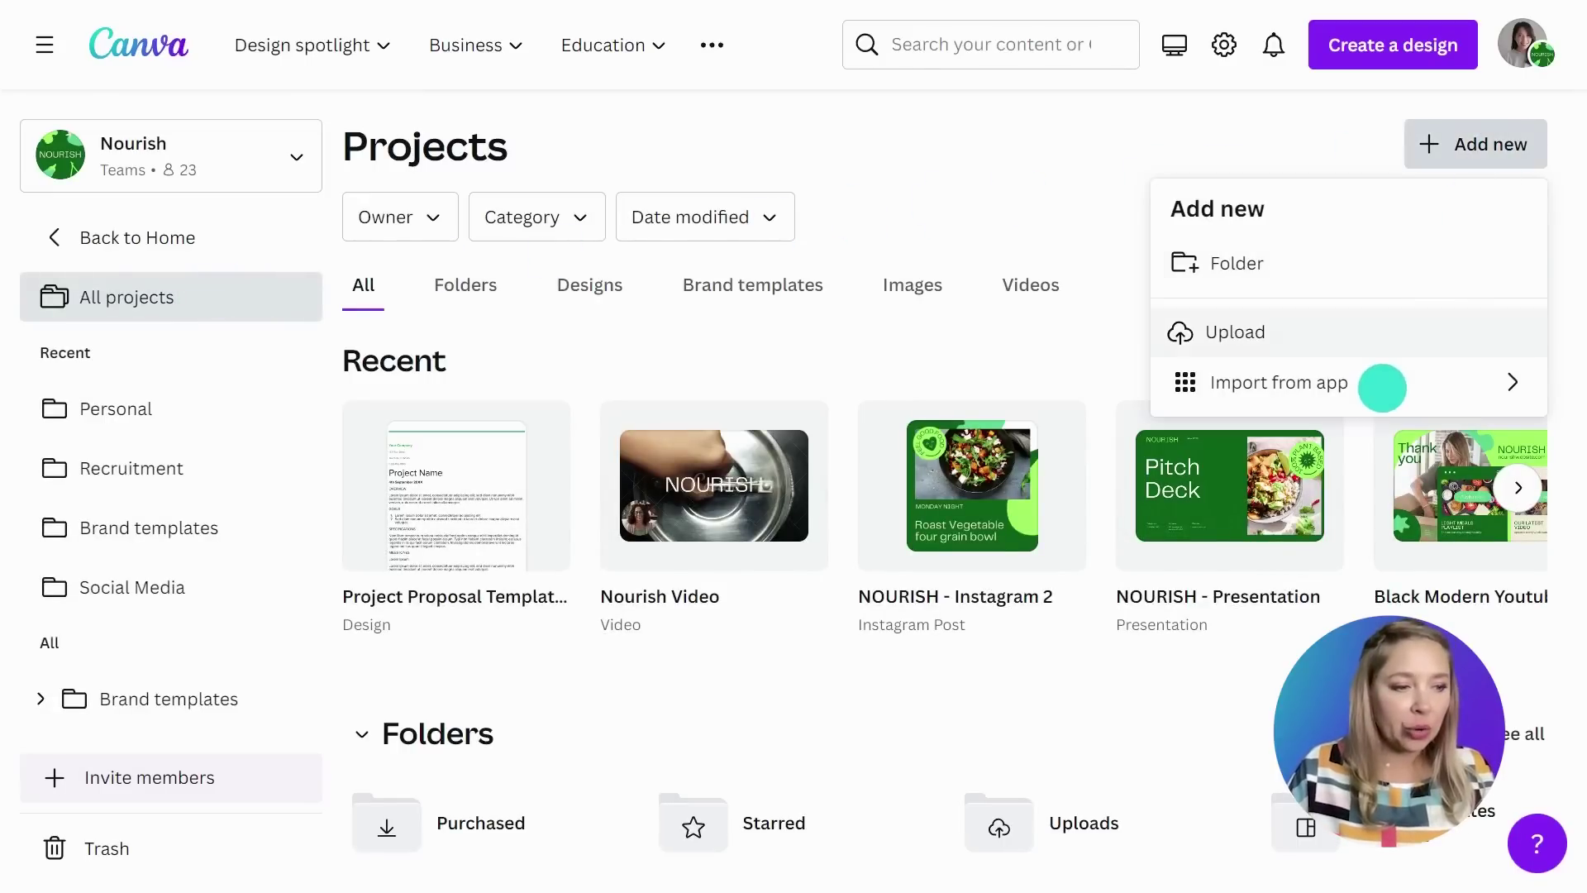
{"action": "left_click", "coordinate": [1382, 386]}
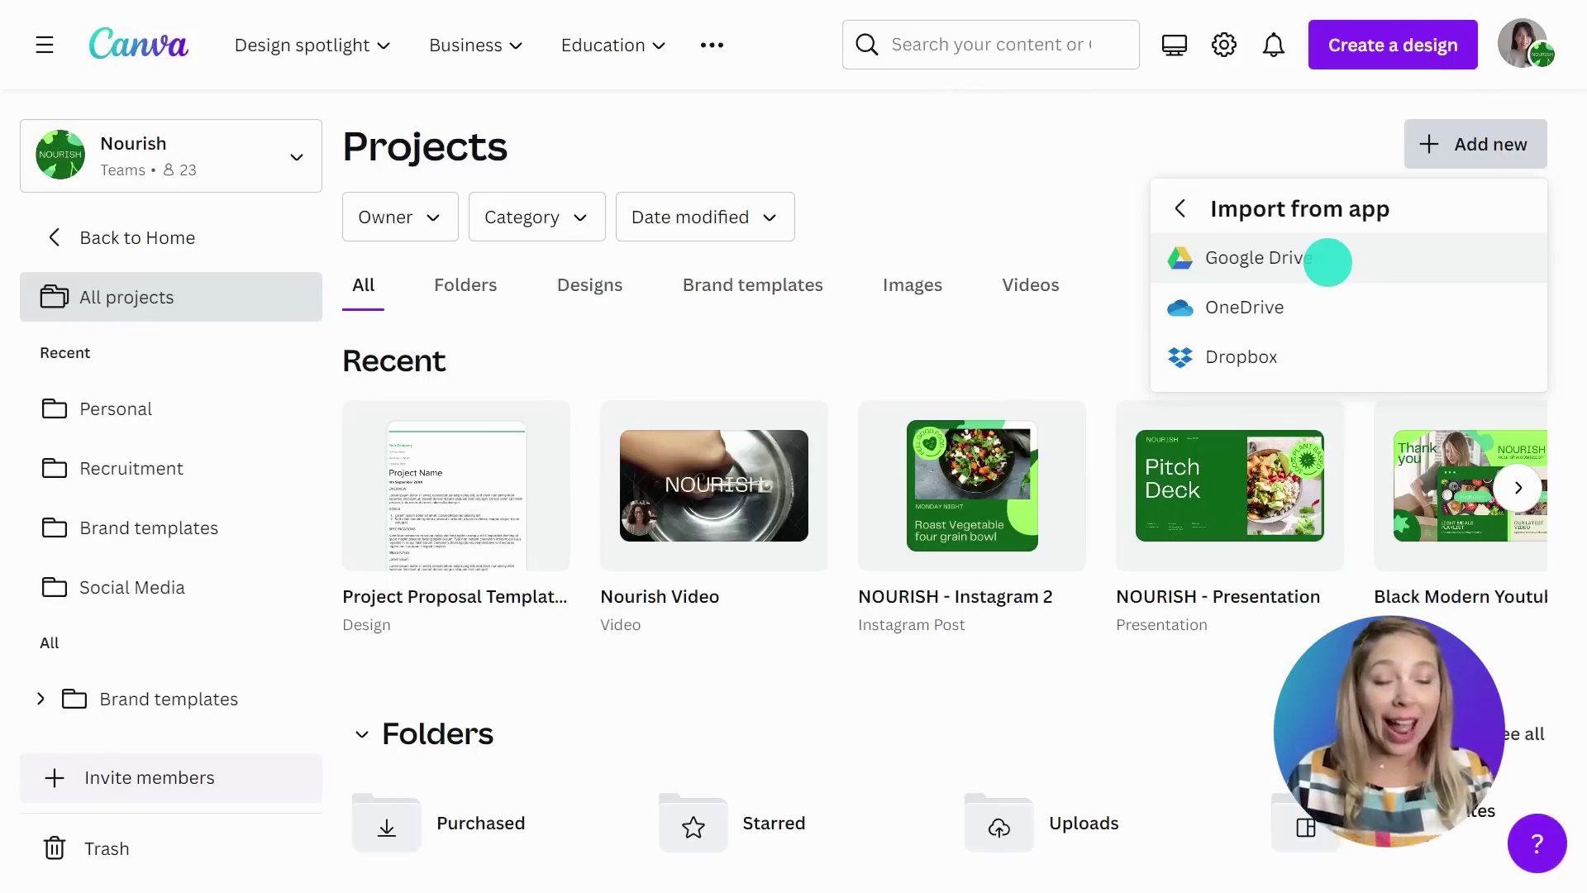
Step: Check the connected social accounts in the account settings and return to the home page
{"action": "left_click", "coordinate": [1224, 45]}
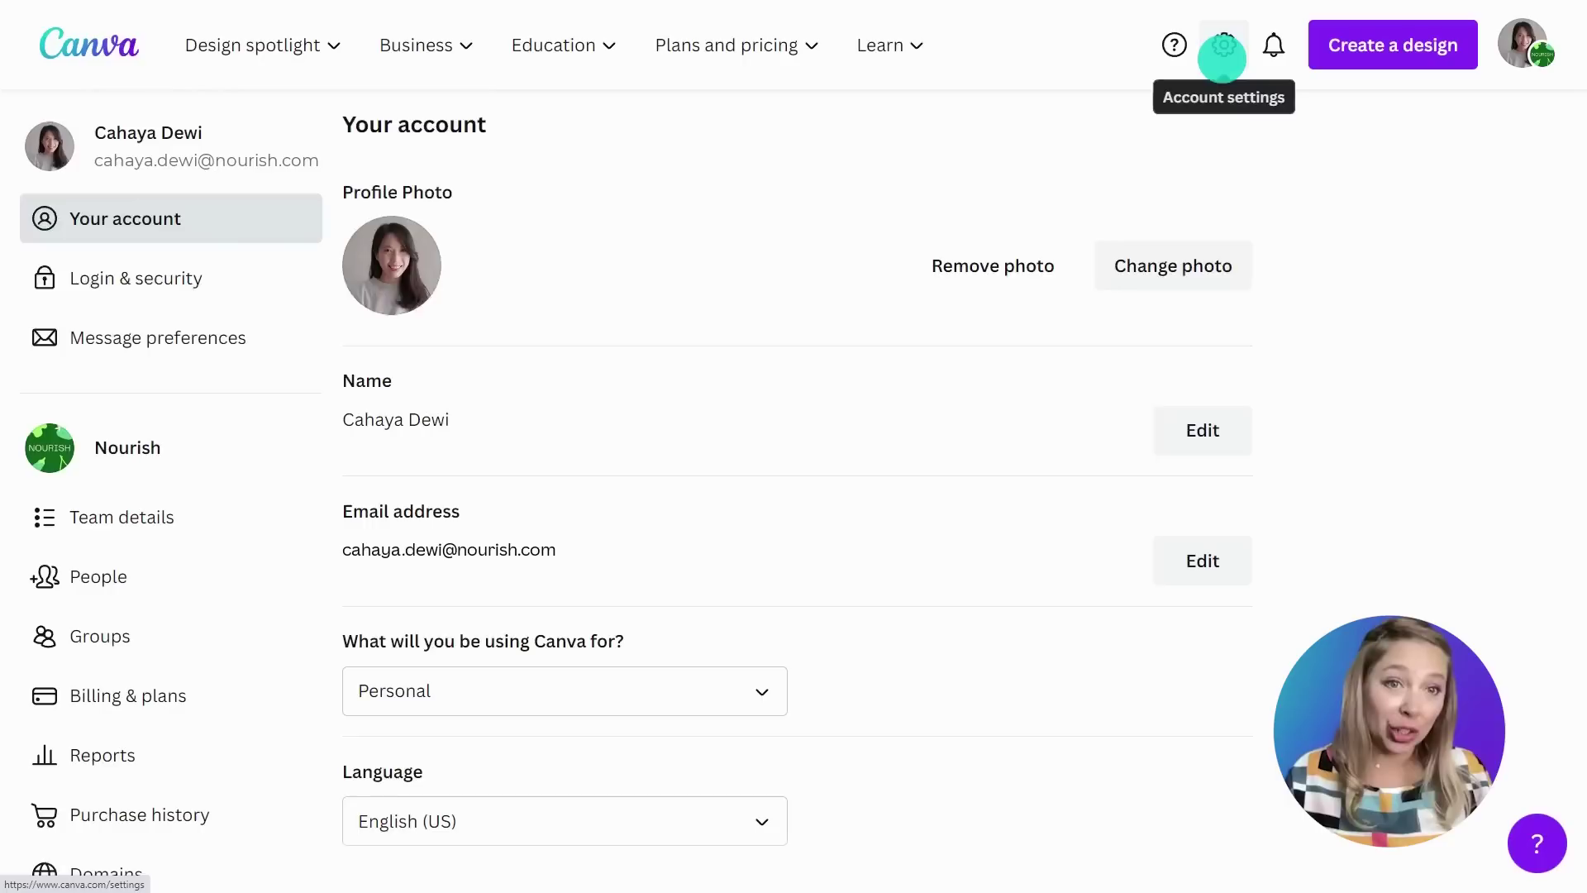
{"action": "scroll", "coordinate": [1116, 374], "scroll_direction": "down", "scroll_amount": 6}
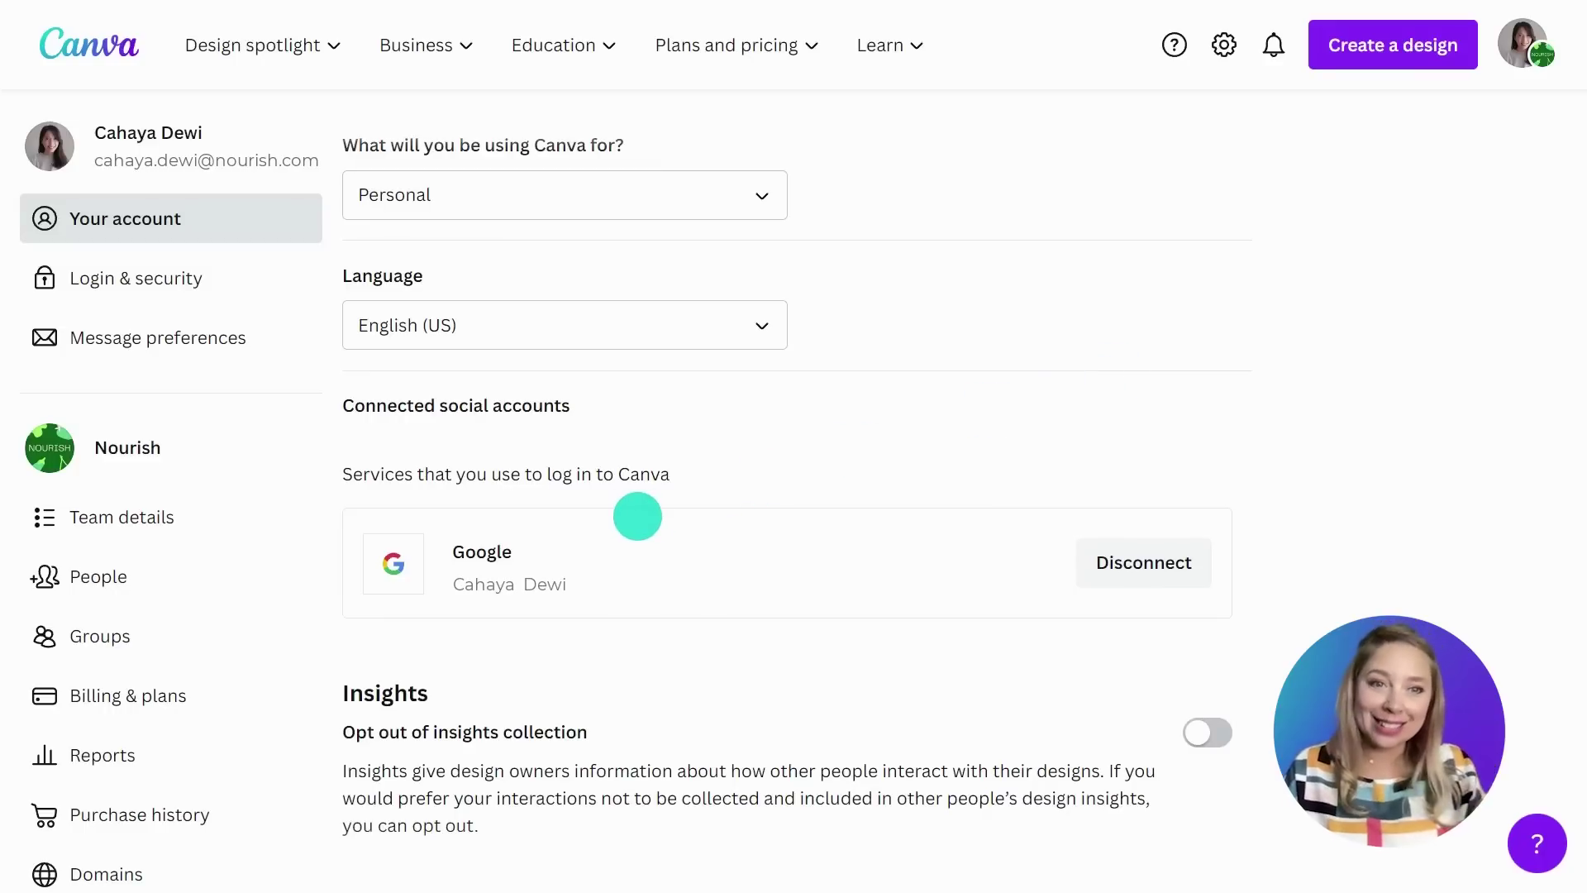
{"action": "left_click", "coordinate": [116, 46]}
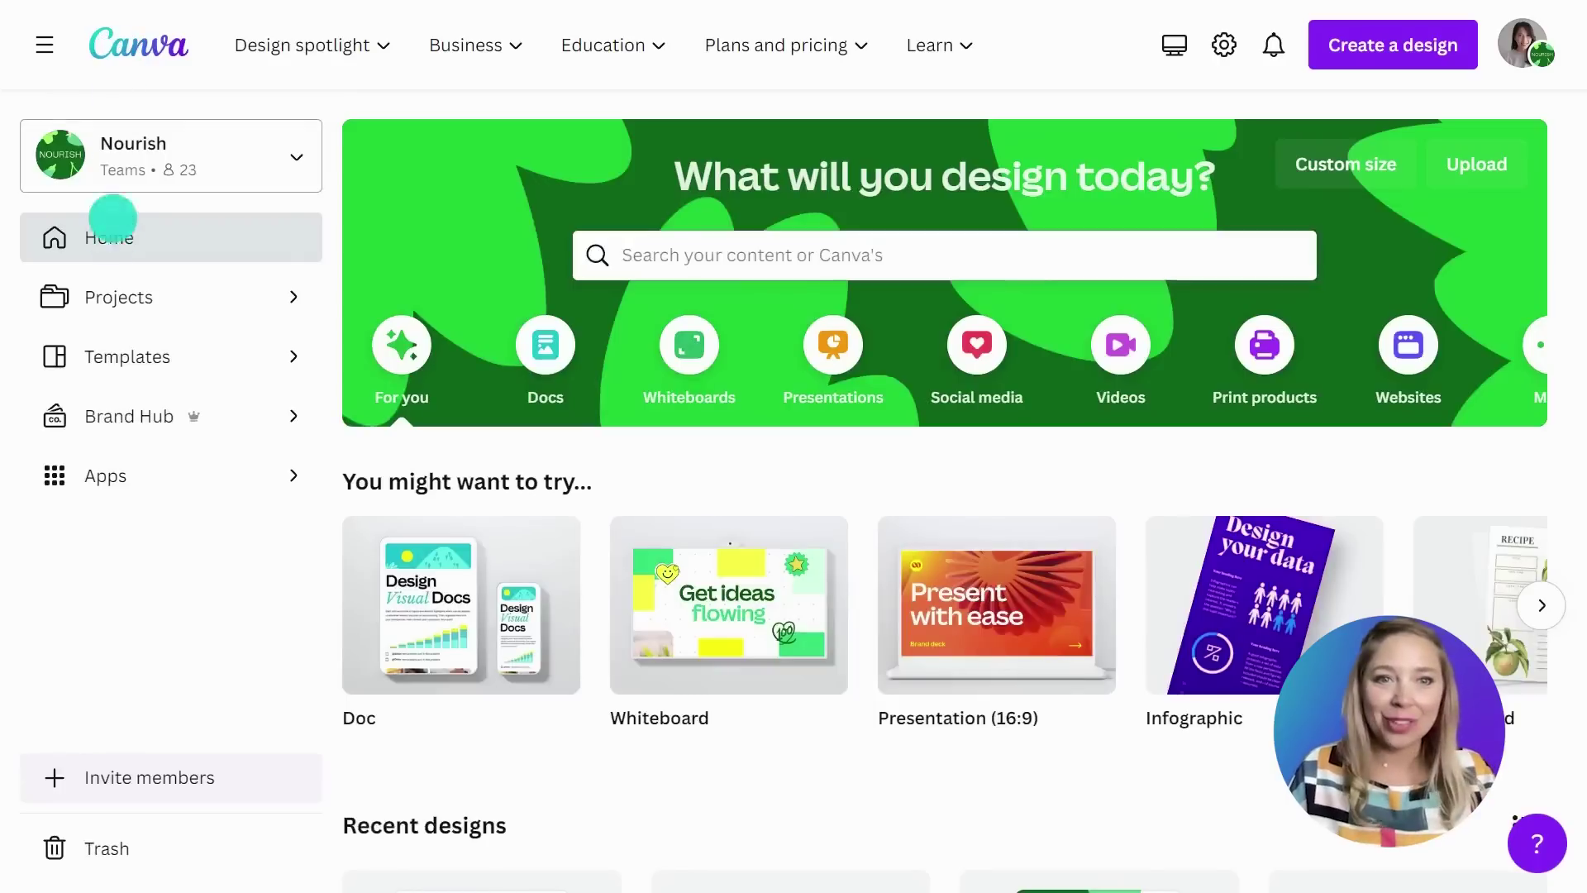
Step: Import Nourish newsletter template 2023.docx from Google Drive into Projects
{"action": "left_click", "coordinate": [110, 296]}
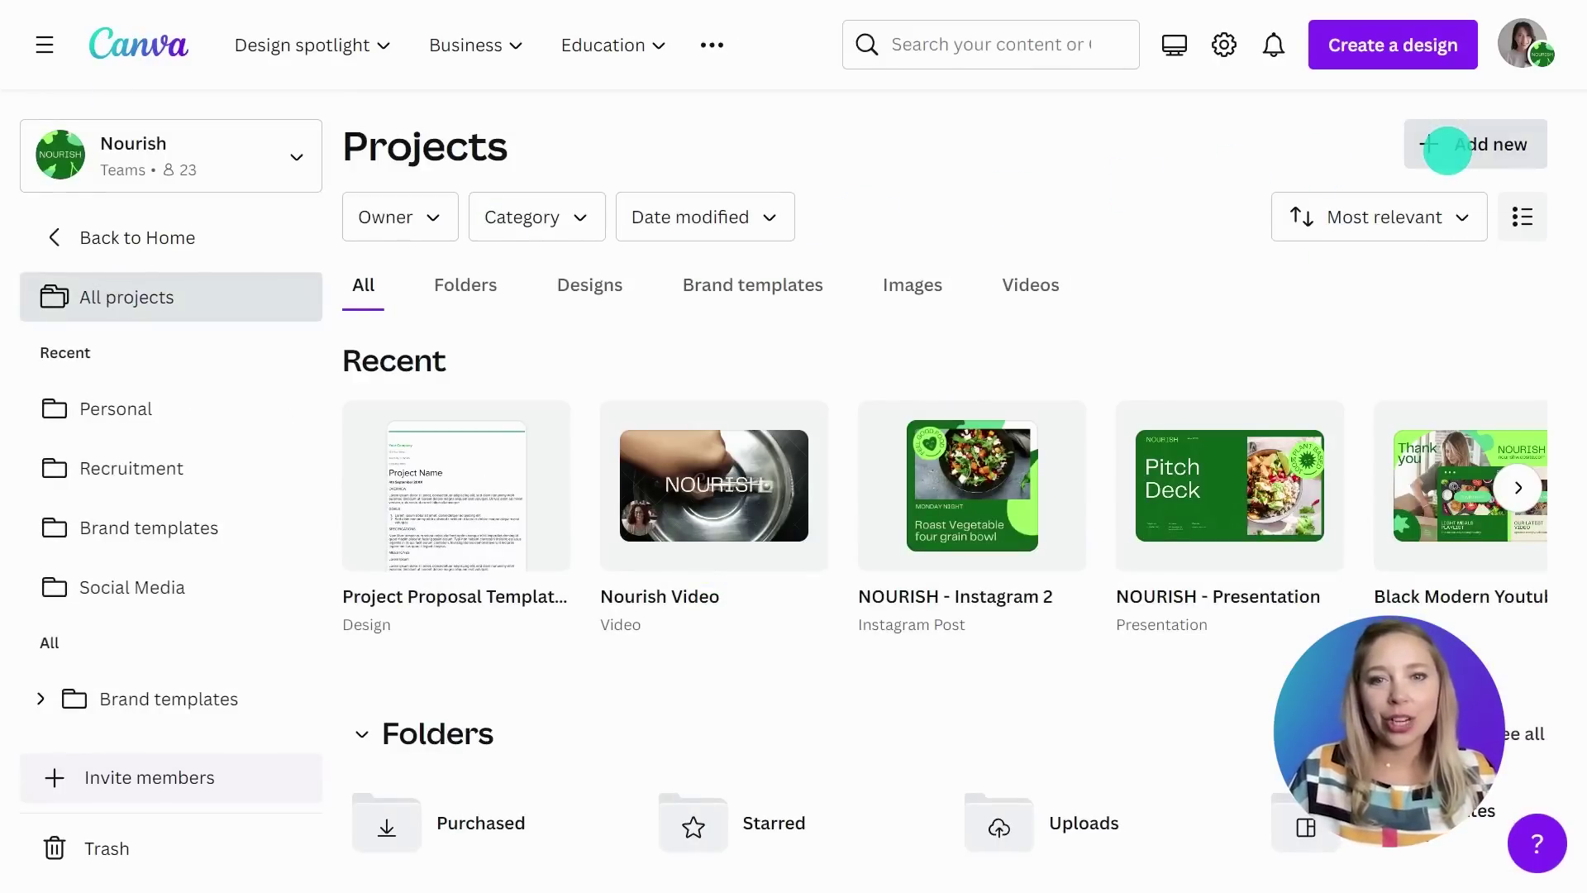
{"action": "left_click", "coordinate": [1444, 144]}
{"action": "left_click", "coordinate": [1403, 376]}
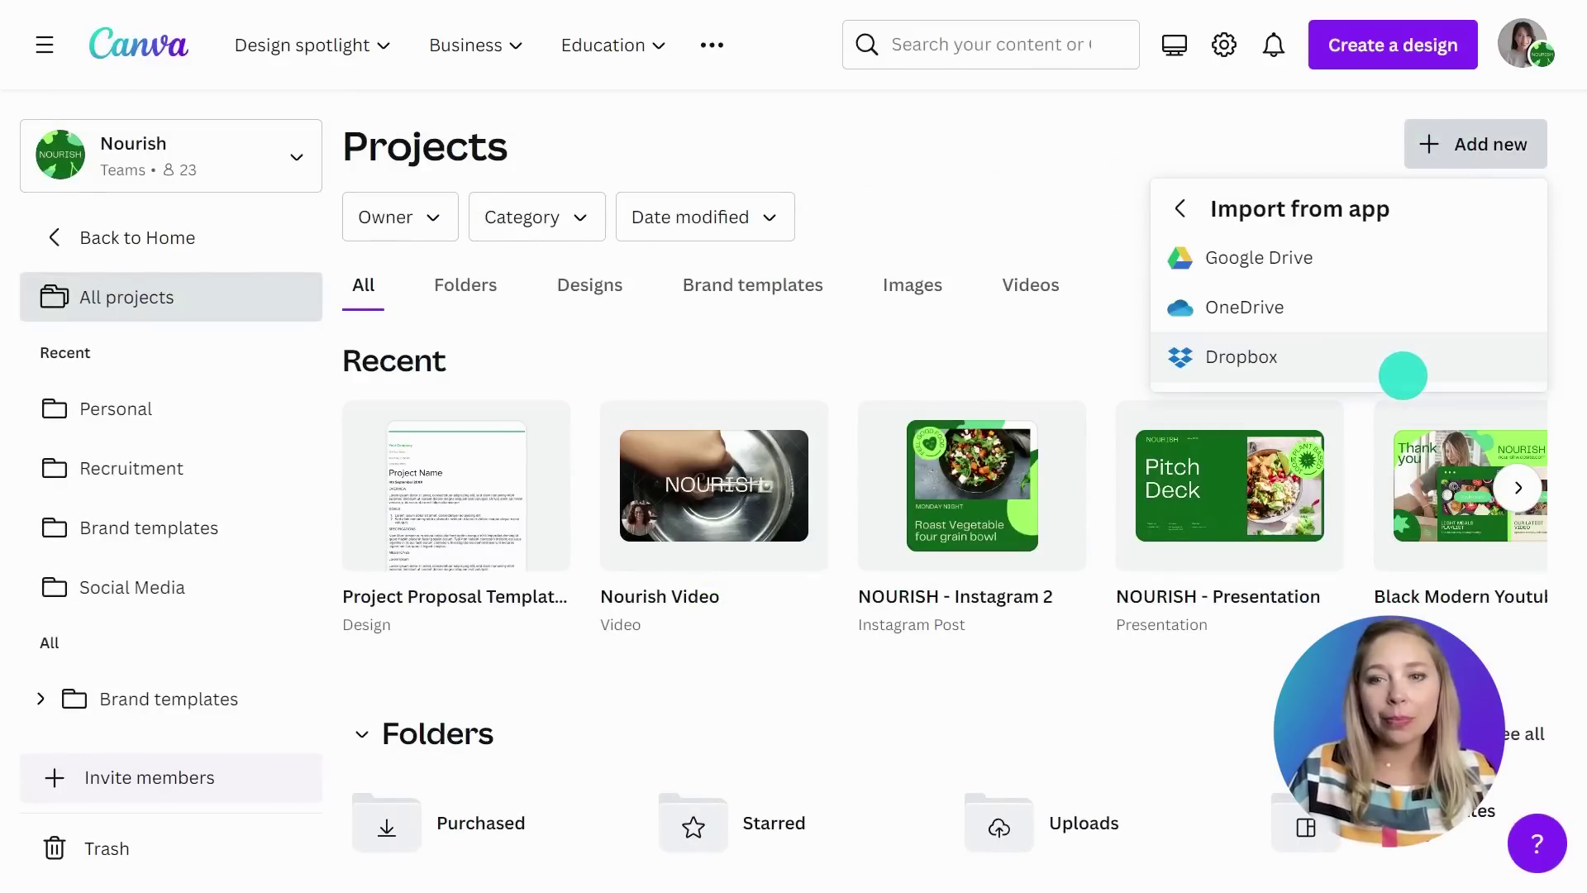
{"action": "left_click", "coordinate": [1371, 261]}
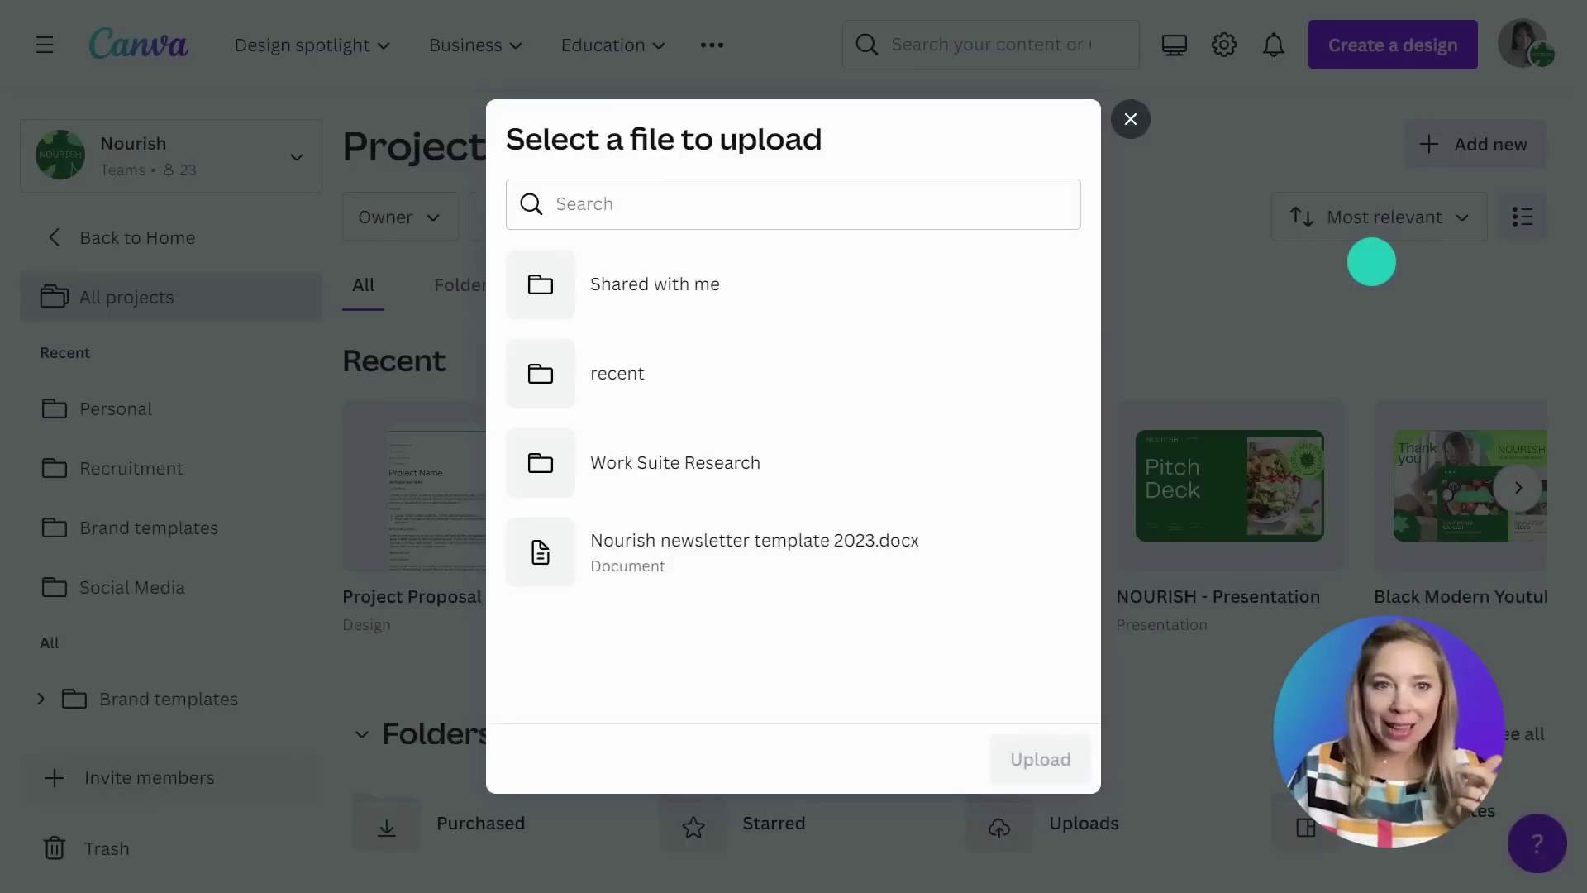
{"action": "left_click", "coordinate": [949, 552]}
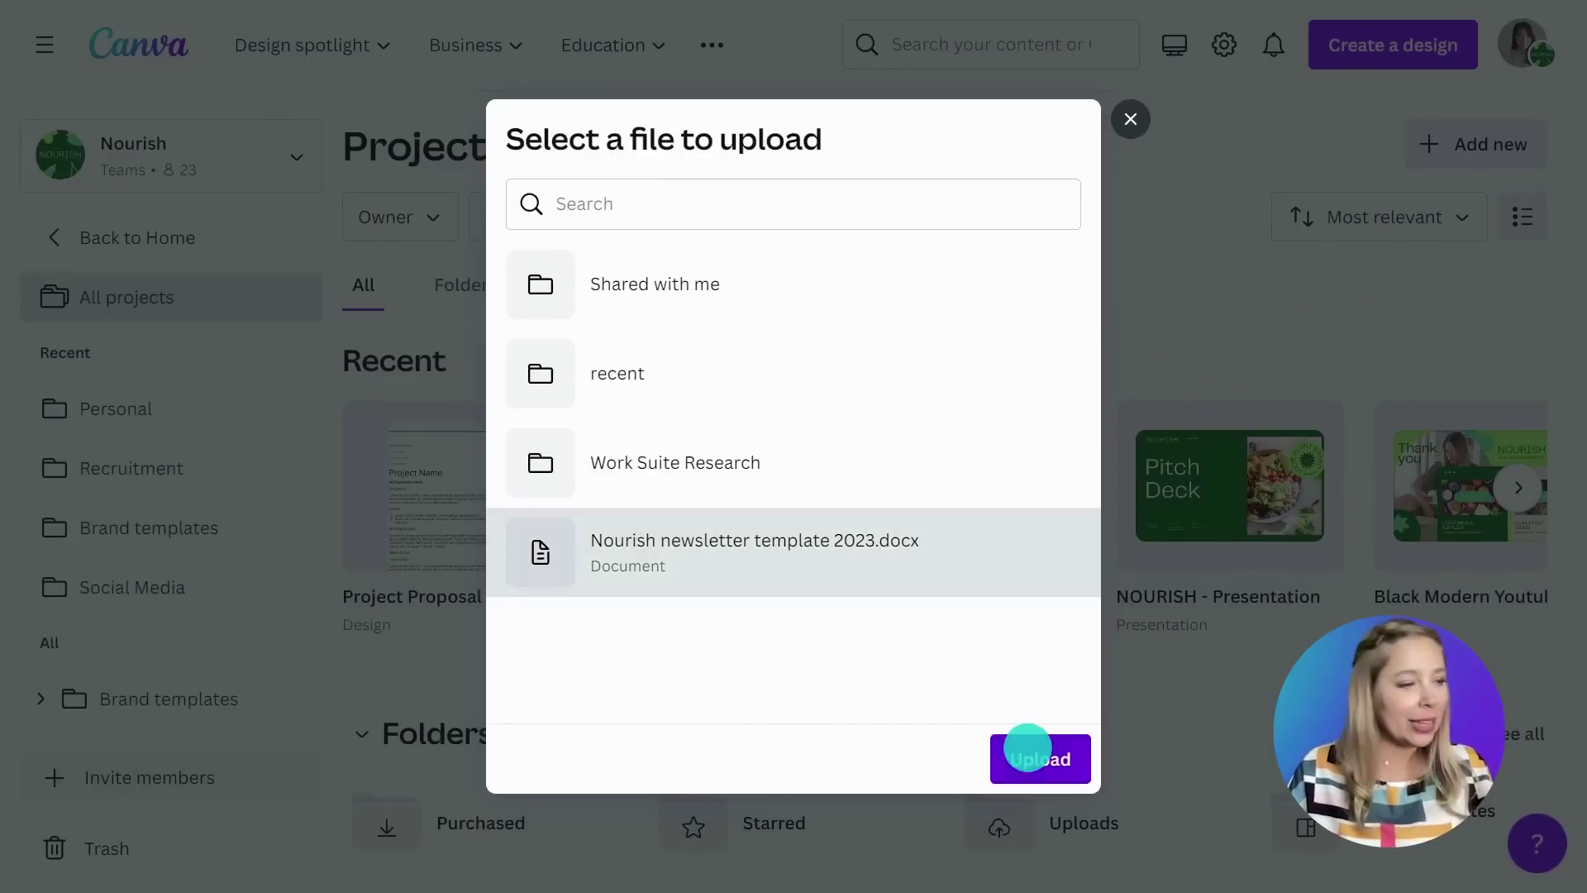
{"action": "left_click", "coordinate": [1028, 748]}
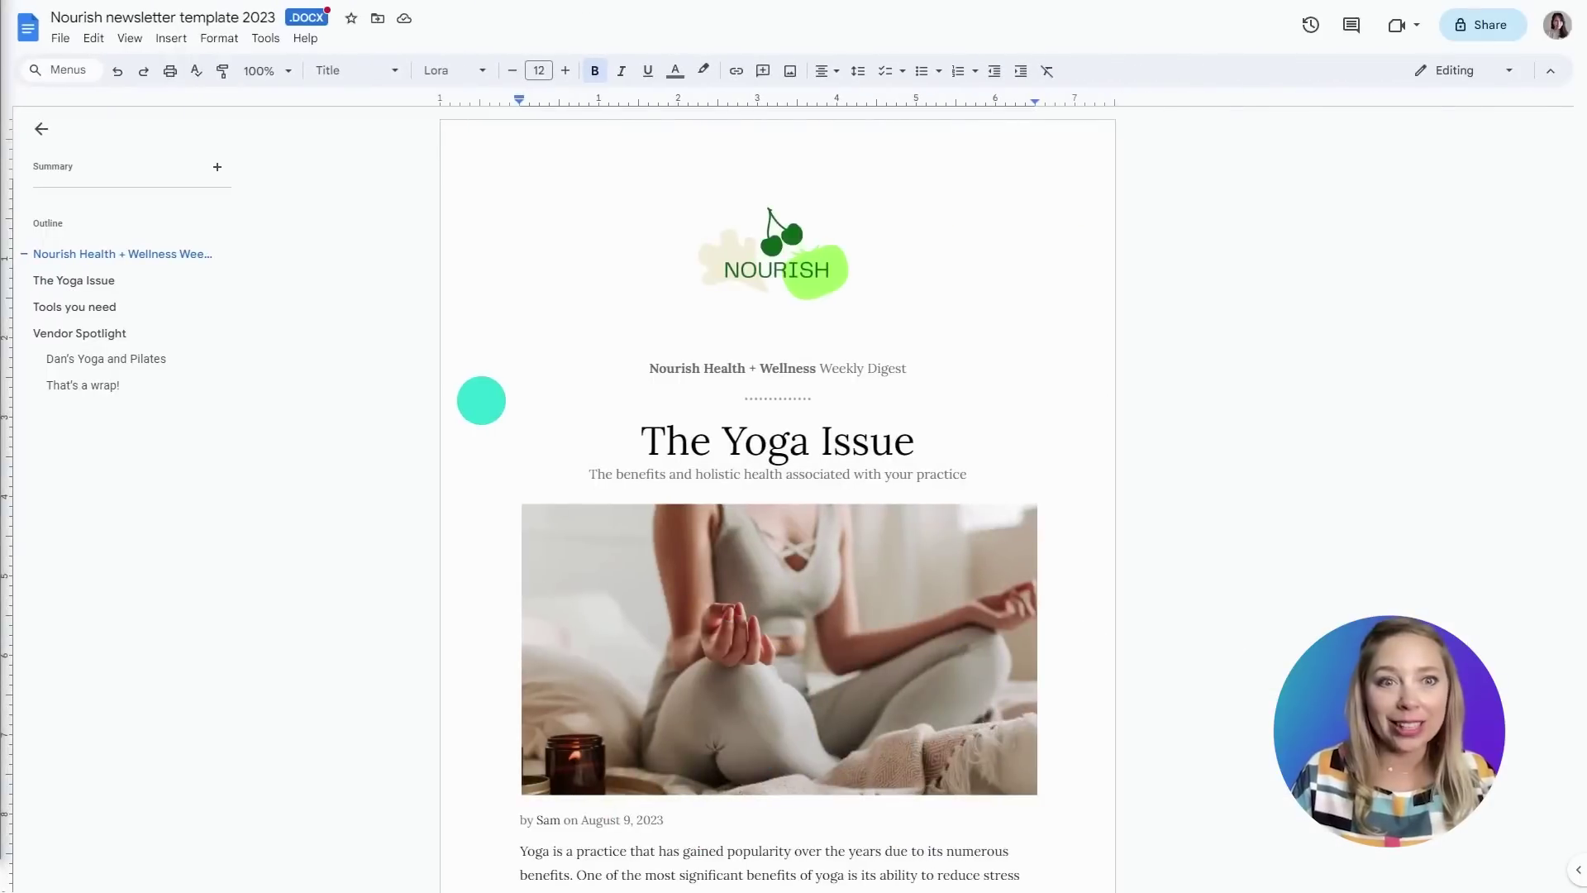
Step: Switch to Google Docs and review the original Nourish newsletter's layout, headings and images through all its pages
{"action": "scroll", "coordinate": [481, 400], "scroll_direction": "down", "scroll_amount": 5}
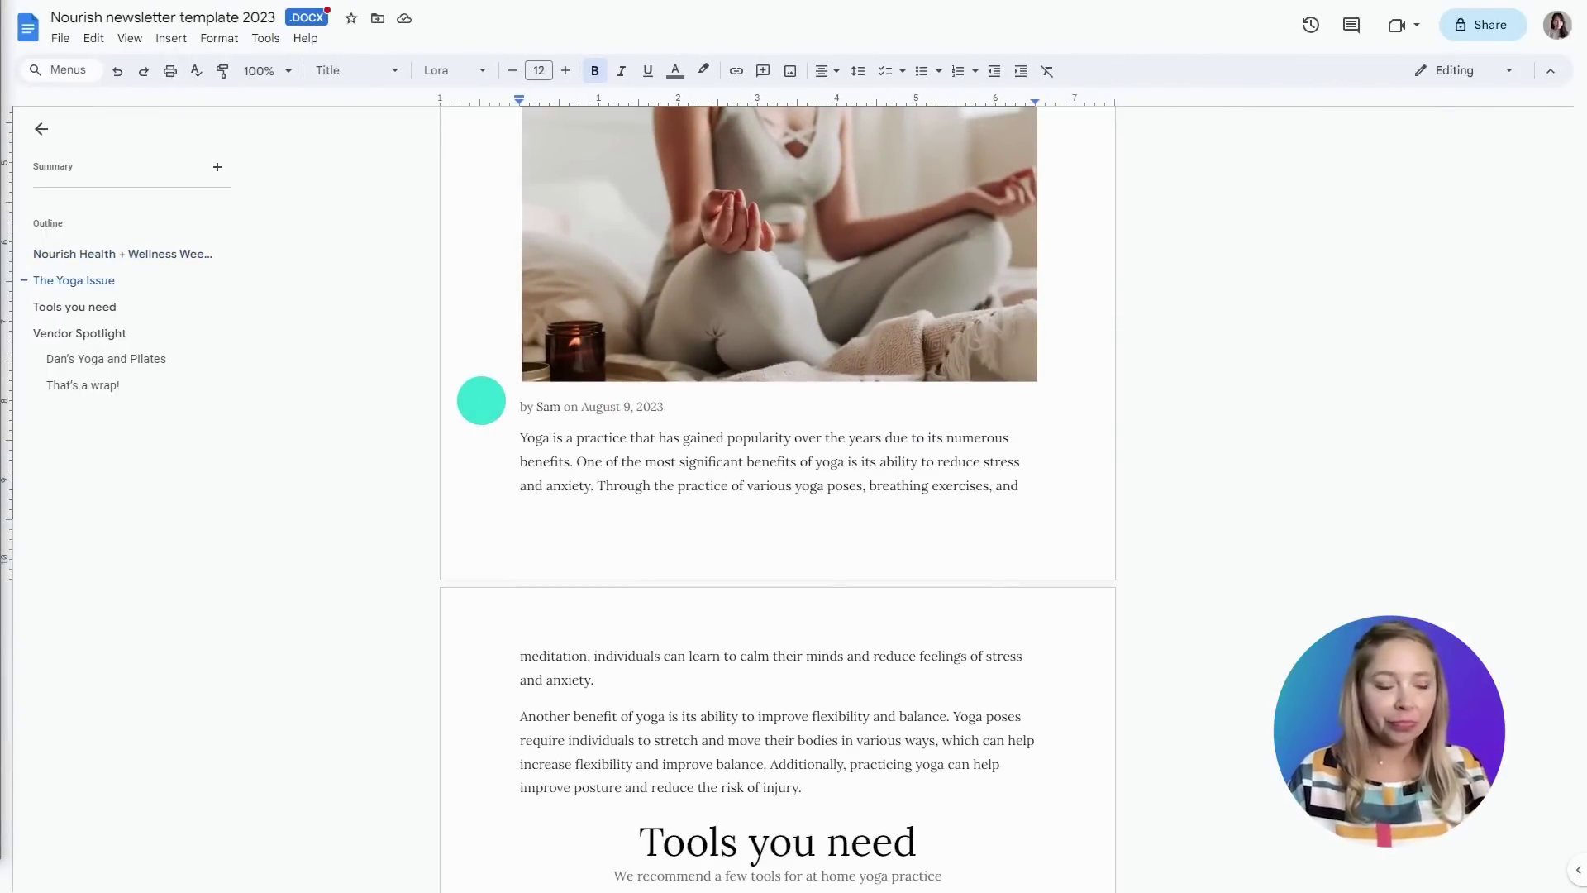
{"action": "scroll", "coordinate": [481, 401], "scroll_direction": "down", "scroll_amount": 13}
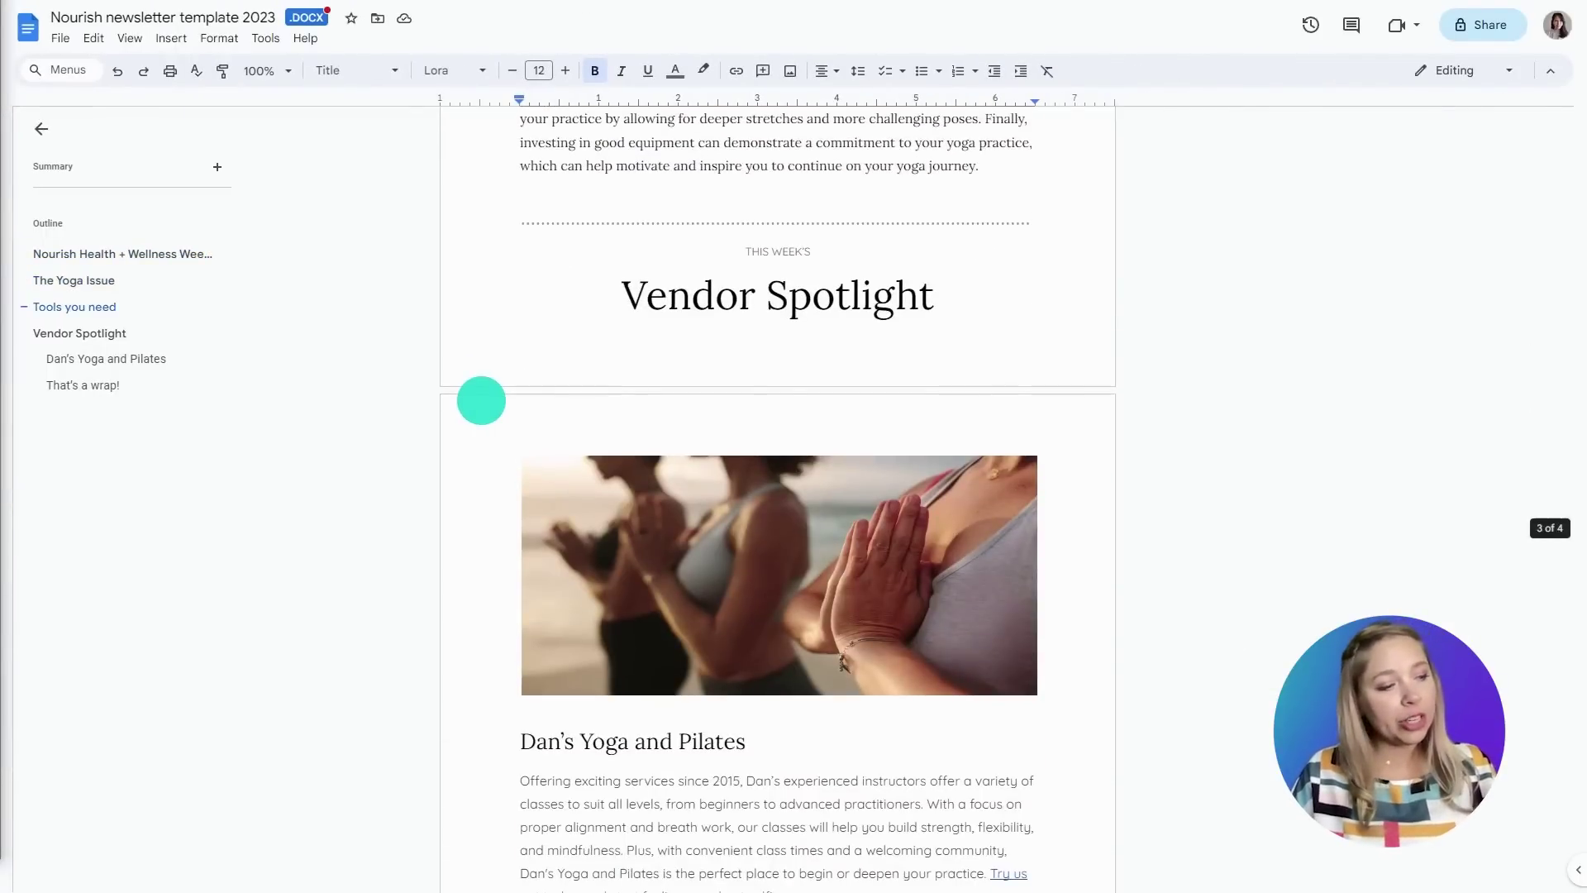
{"action": "scroll", "coordinate": [481, 400], "scroll_direction": "down", "scroll_amount": 7}
{"action": "scroll", "coordinate": [481, 401], "scroll_direction": "down", "scroll_amount": 6}
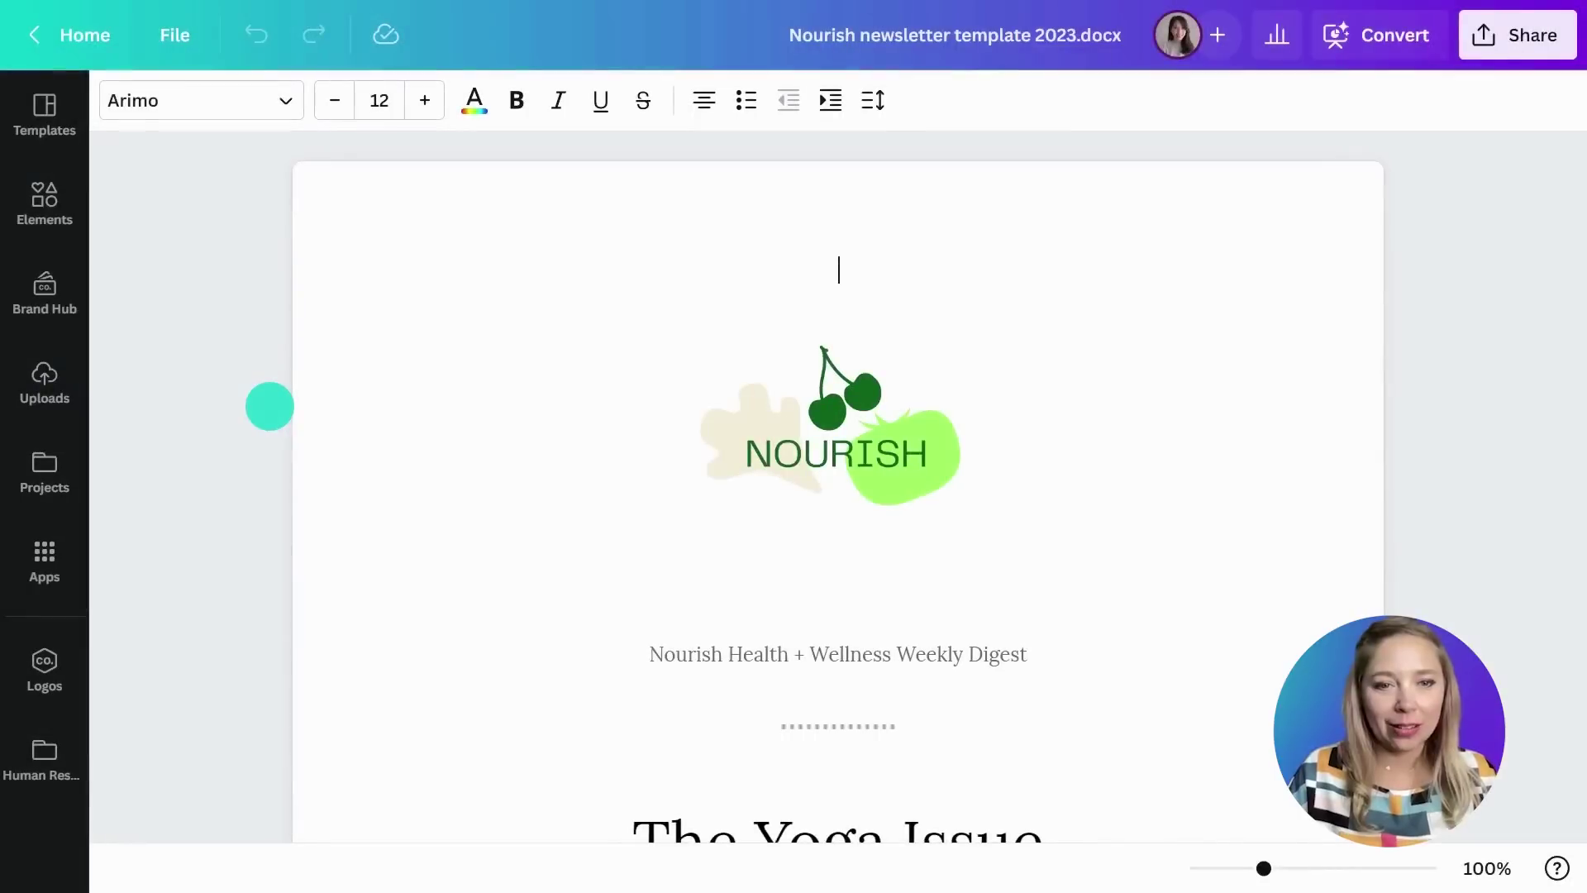
Step: Switch to Canva and review the imported newsletter's text, images and formatting from the header logo to the closing address
{"action": "scroll", "coordinate": [270, 406], "scroll_direction": "down", "scroll_amount": 12}
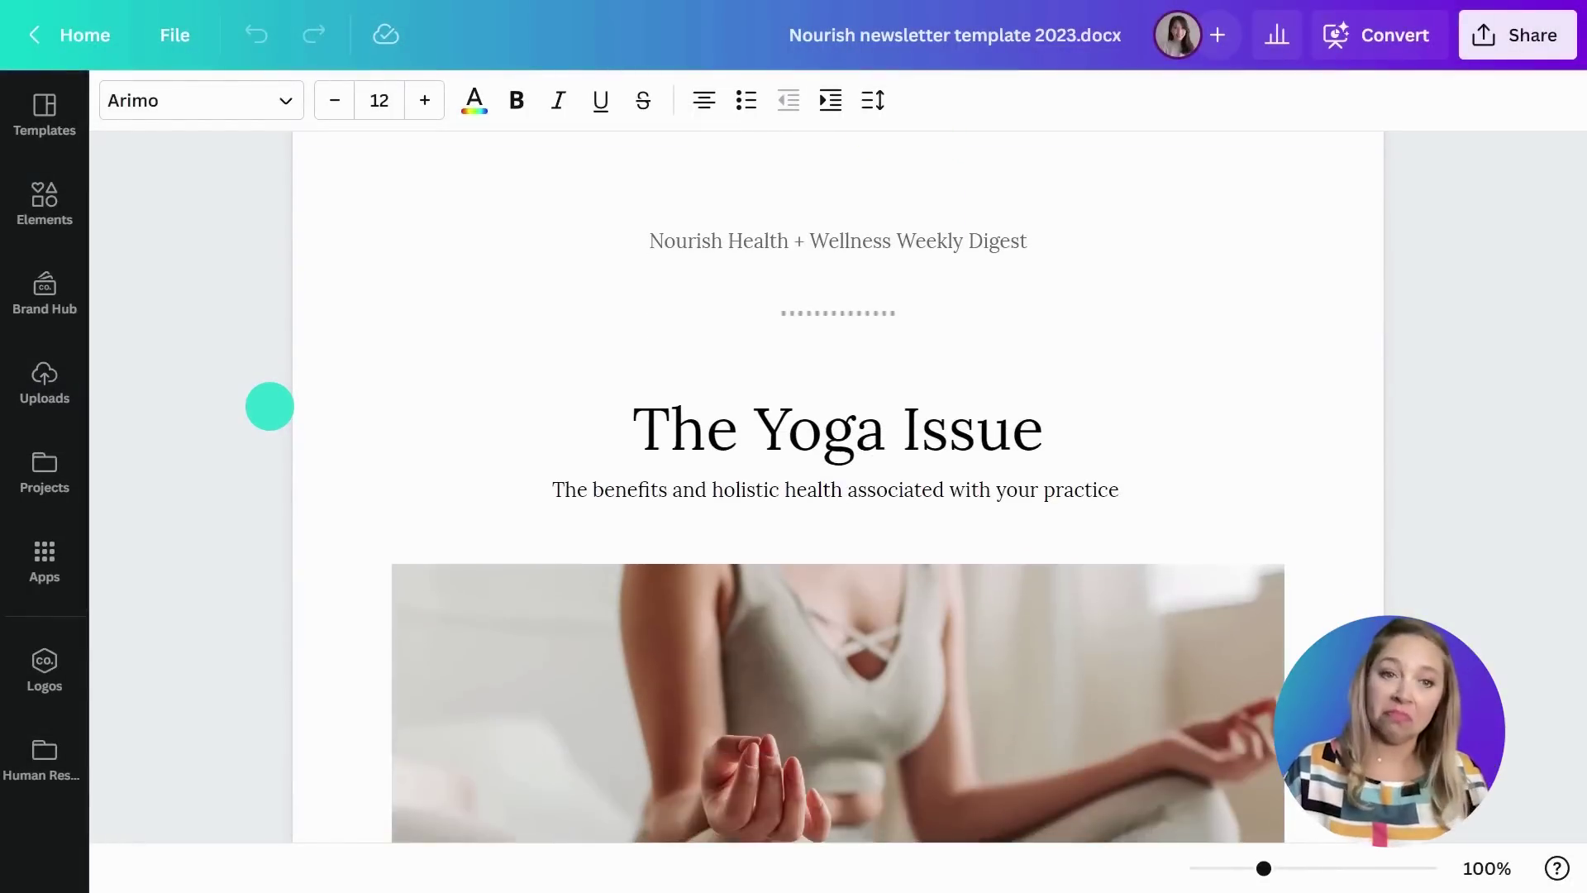
{"action": "scroll", "coordinate": [270, 406], "scroll_direction": "down", "scroll_amount": 10}
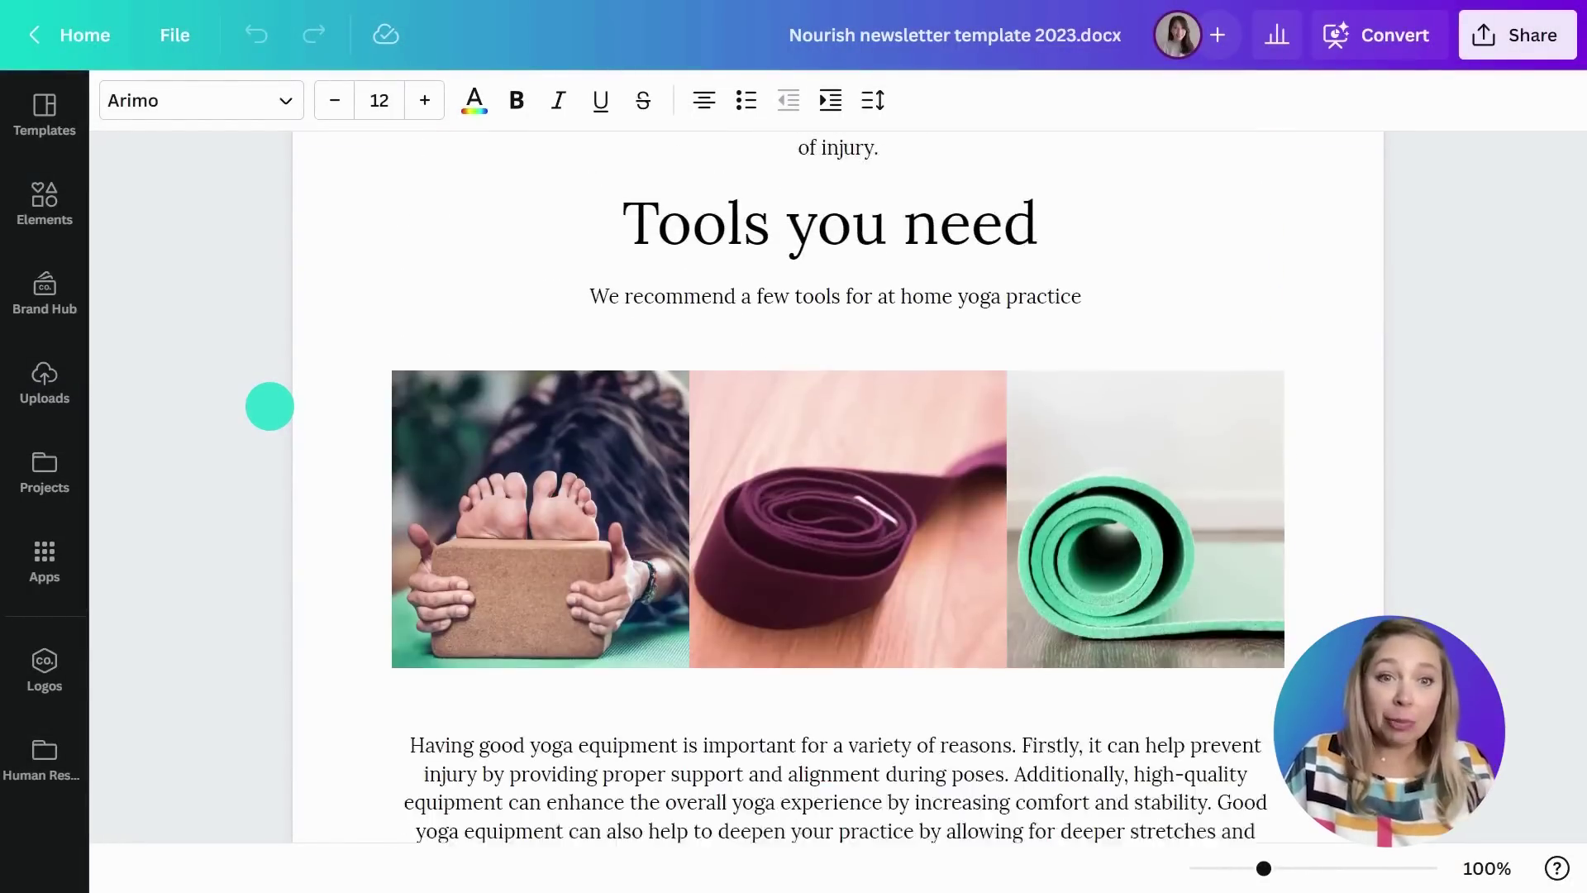
{"action": "scroll", "coordinate": [269, 406], "scroll_direction": "down", "scroll_amount": 10}
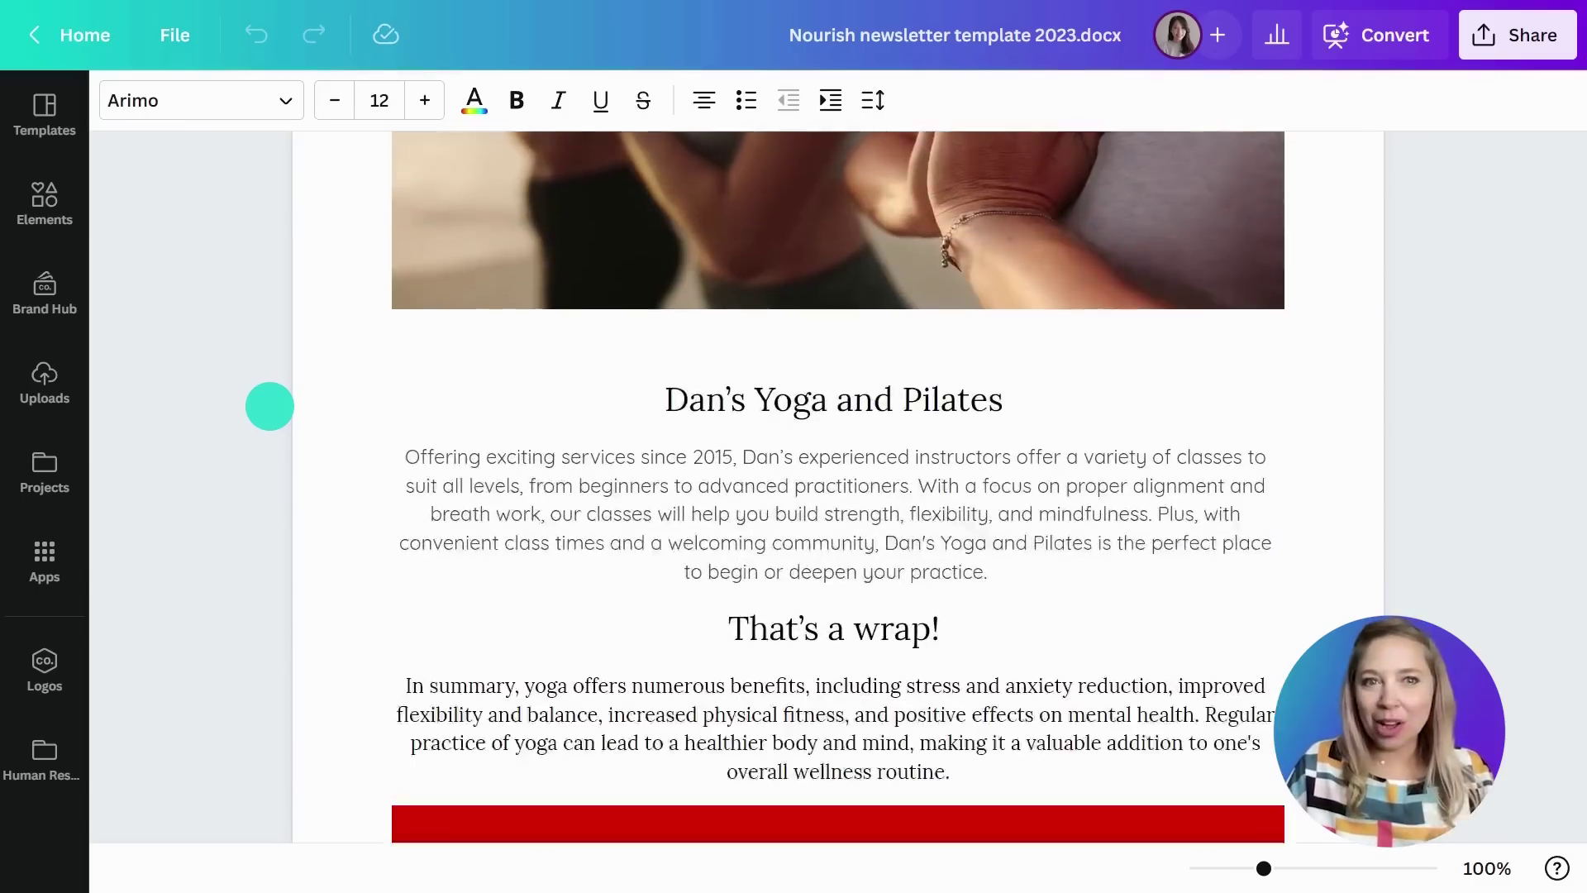
{"action": "scroll", "coordinate": [269, 406], "scroll_direction": "down", "scroll_amount": 3}
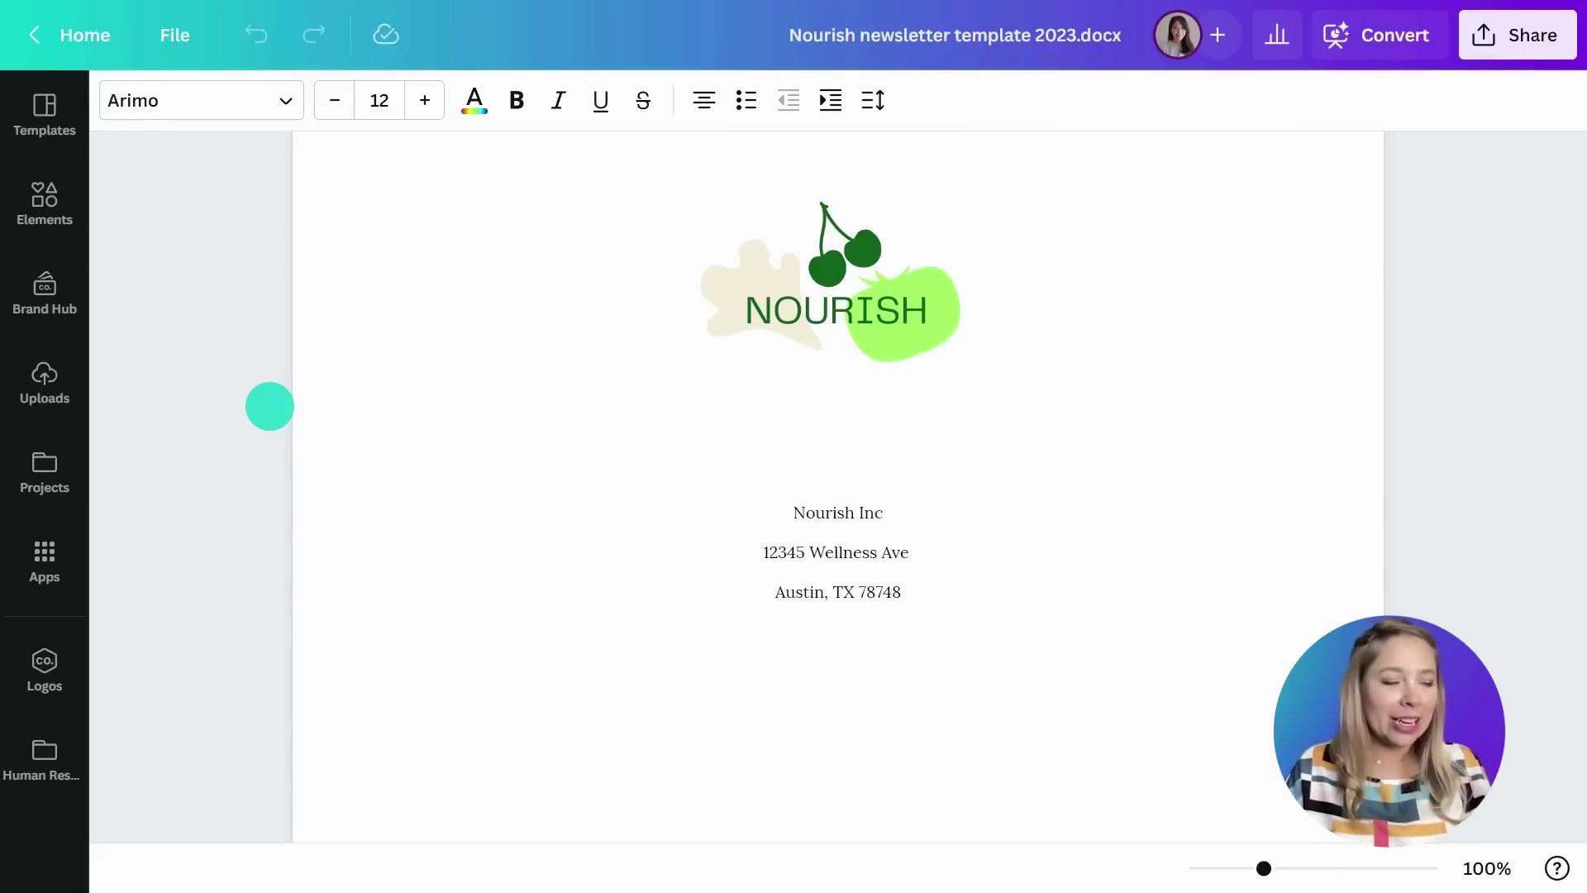
{"action": "scroll", "coordinate": [269, 406], "scroll_direction": "up", "scroll_amount": 12}
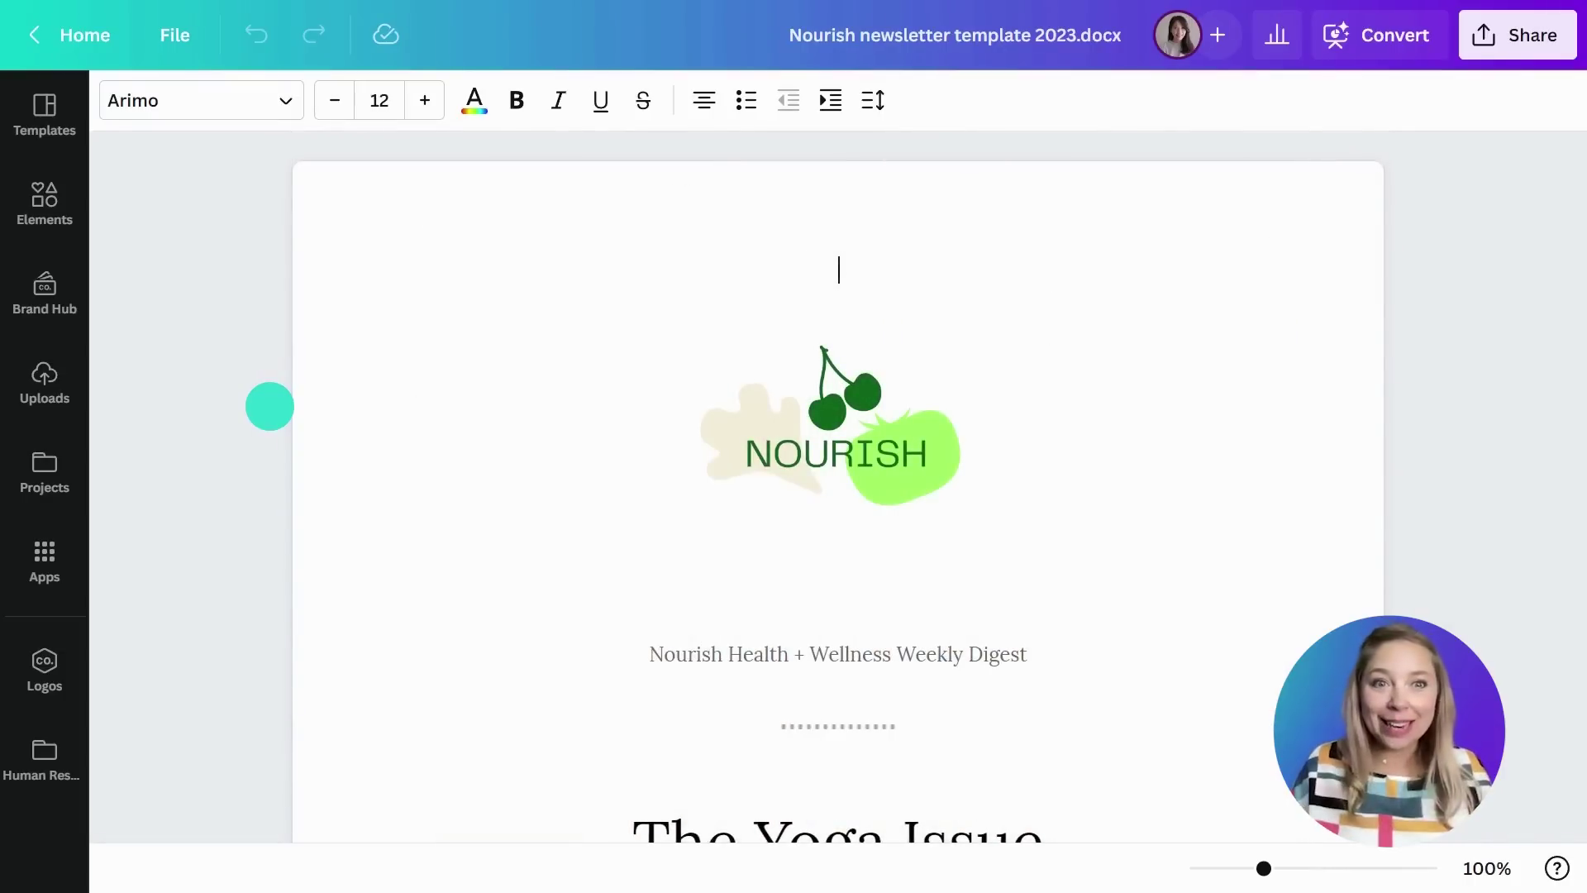
Step: Replace the newsletter's header logo with the NOURISH logo on a green background from the Nourish Brand kit, and scale it down
{"action": "left_click", "coordinate": [823, 372]}
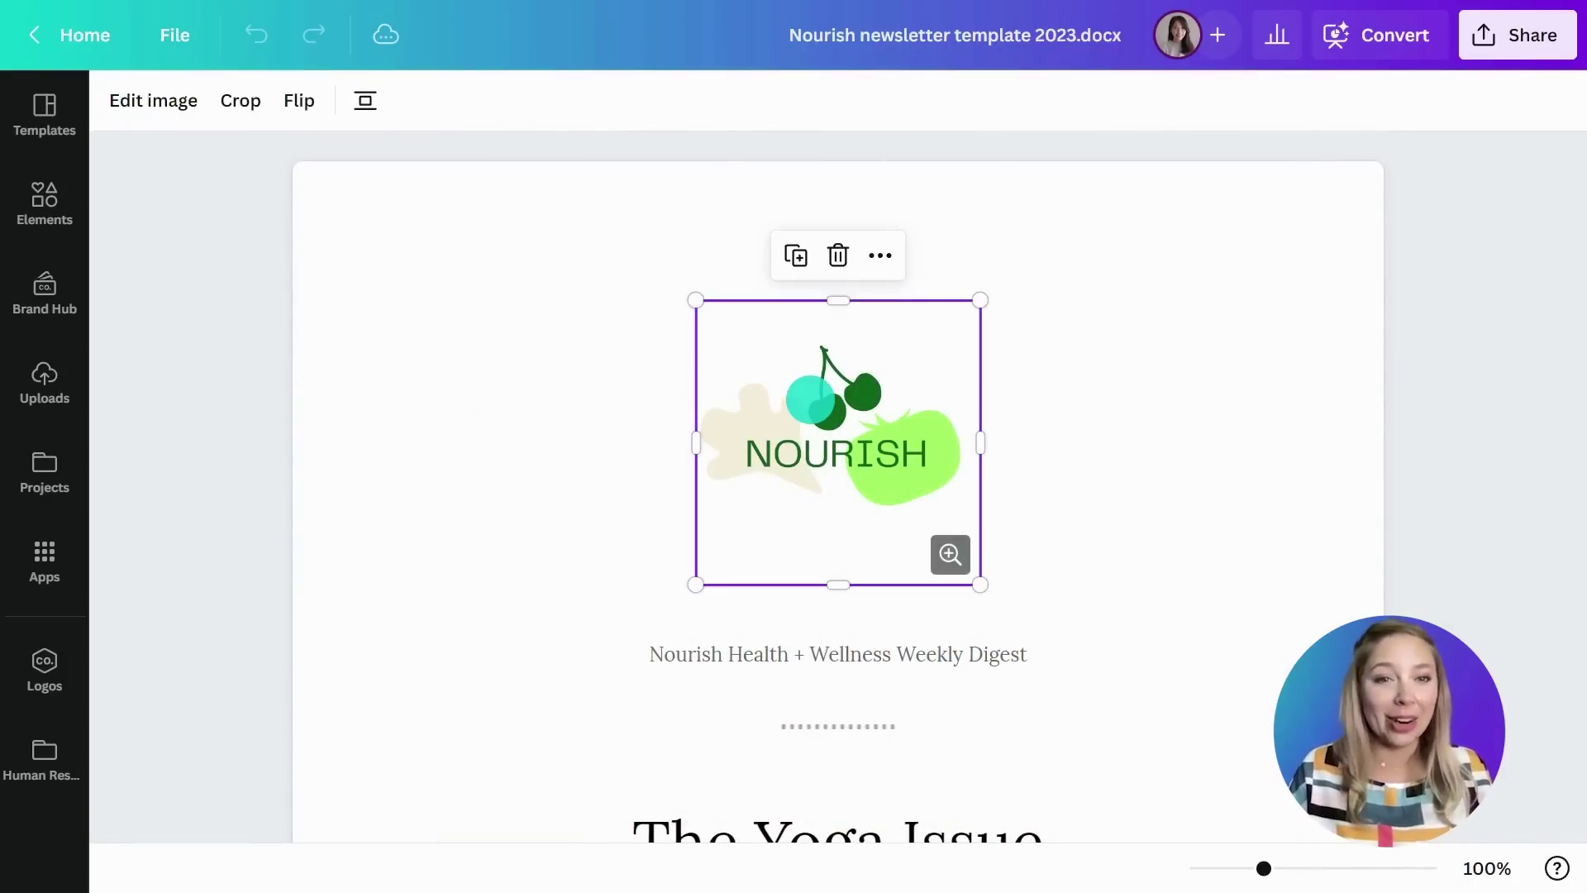
{"action": "key", "text": "Delete"}
{"action": "key", "text": "ctrl+z"}
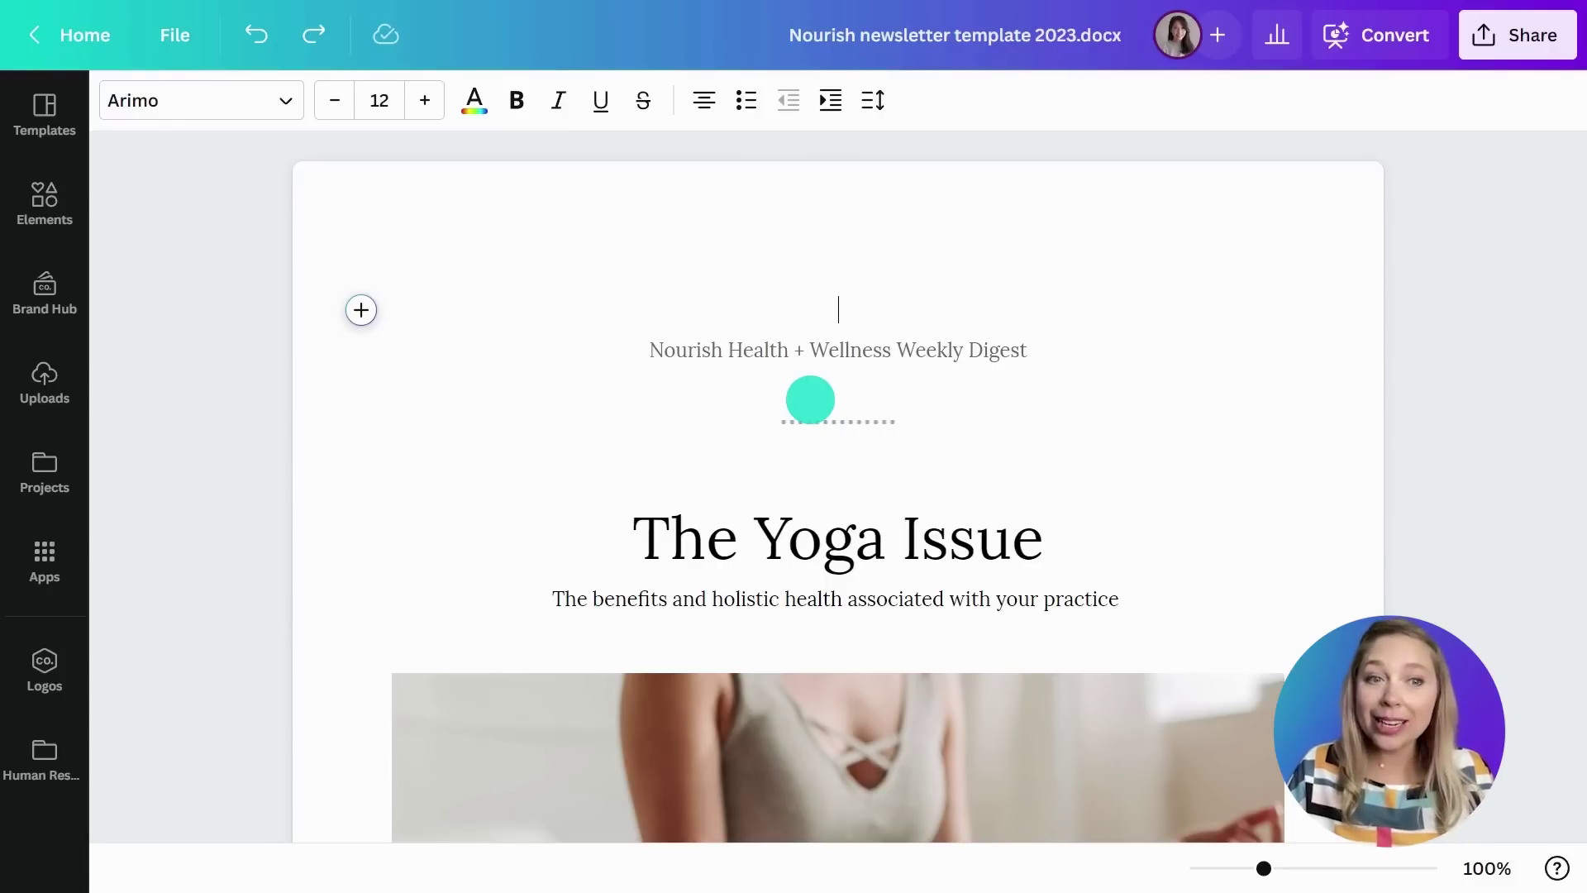
{"action": "left_click", "coordinate": [48, 290]}
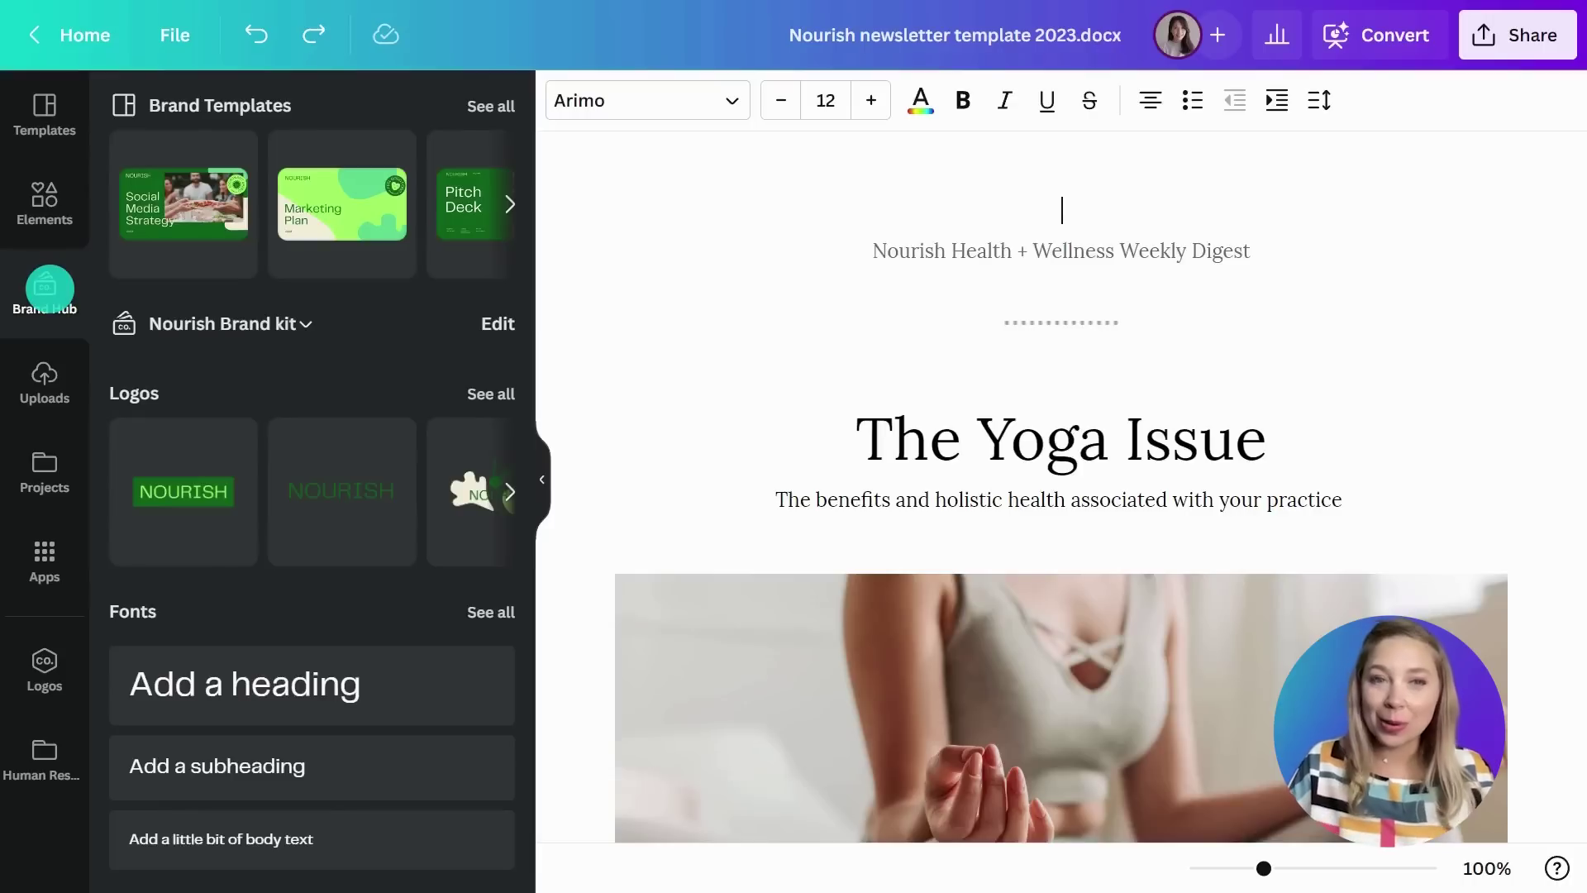
{"action": "left_click", "coordinate": [183, 473]}
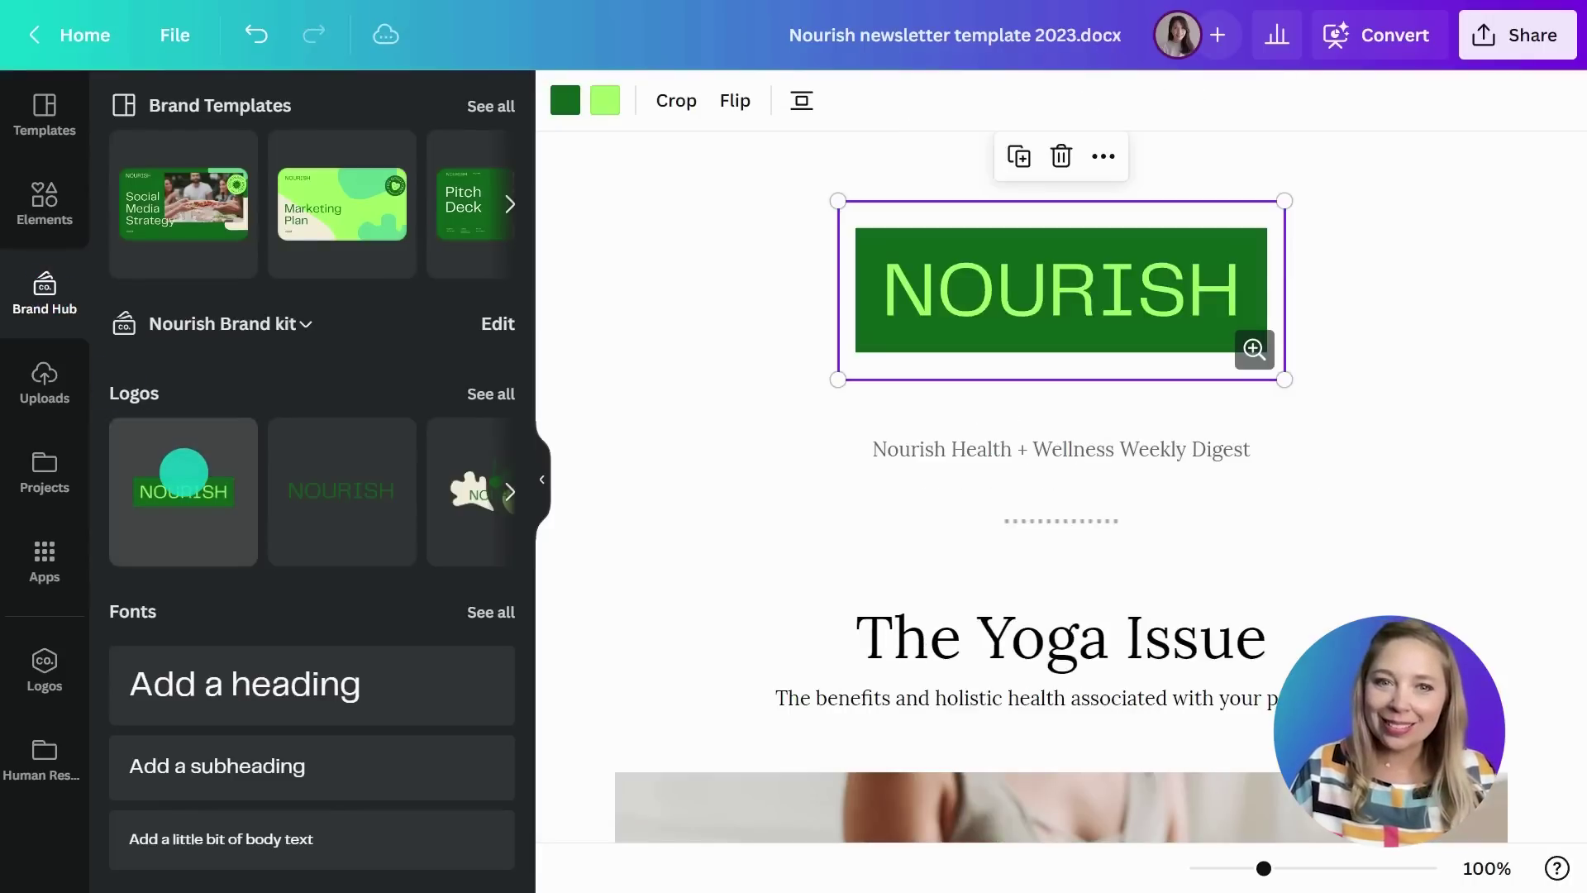
{"action": "left_click", "coordinate": [541, 479]}
{"action": "left_click_drag", "start_coordinate": [1061, 468], "coordinate": [958, 404]}
Step: Set the font size of the two body paragraphs above the Tools you need heading to 18
{"action": "scroll", "coordinate": [967, 556], "scroll_direction": "down", "scroll_amount": 10}
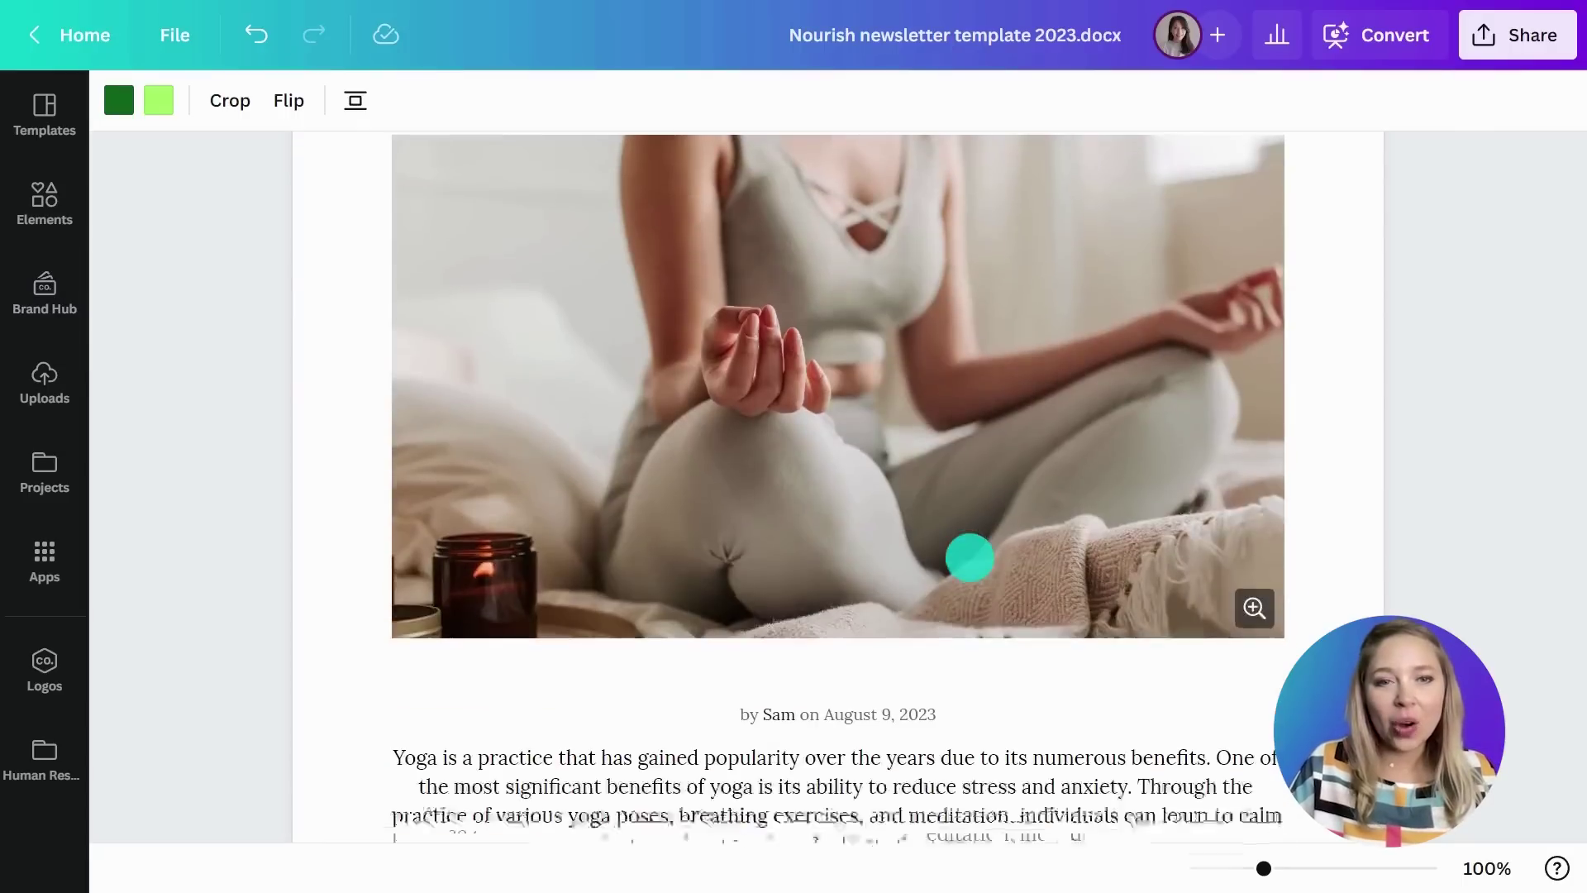
{"action": "scroll", "coordinate": [969, 556], "scroll_direction": "down", "scroll_amount": 1}
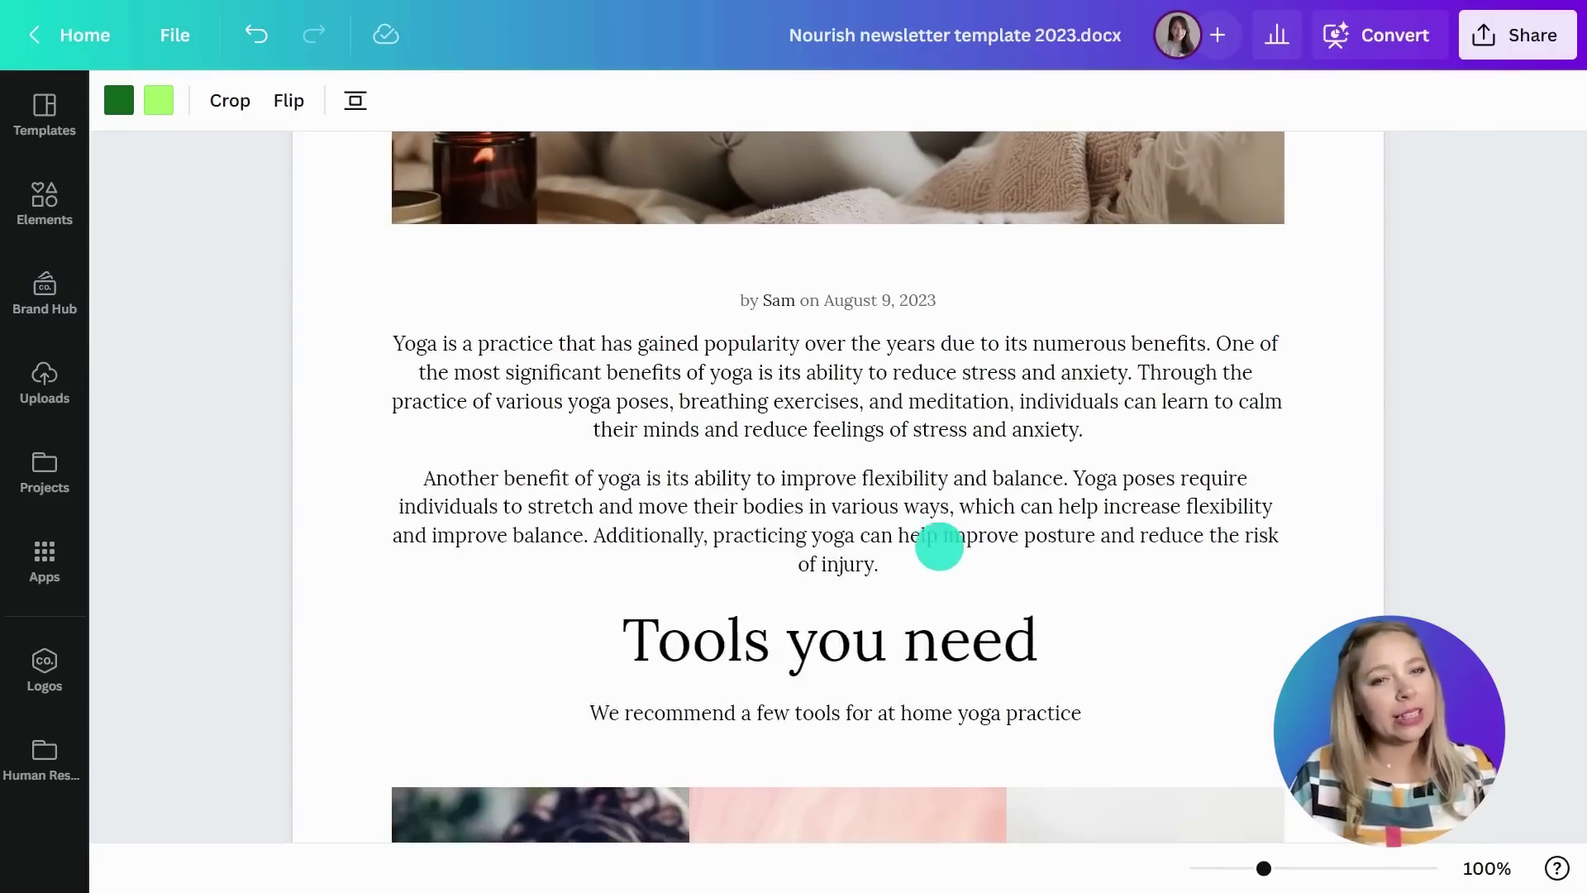
{"action": "left_click", "coordinate": [392, 343]}
{"action": "left_click_drag", "start_coordinate": [392, 343], "coordinate": [915, 556]}
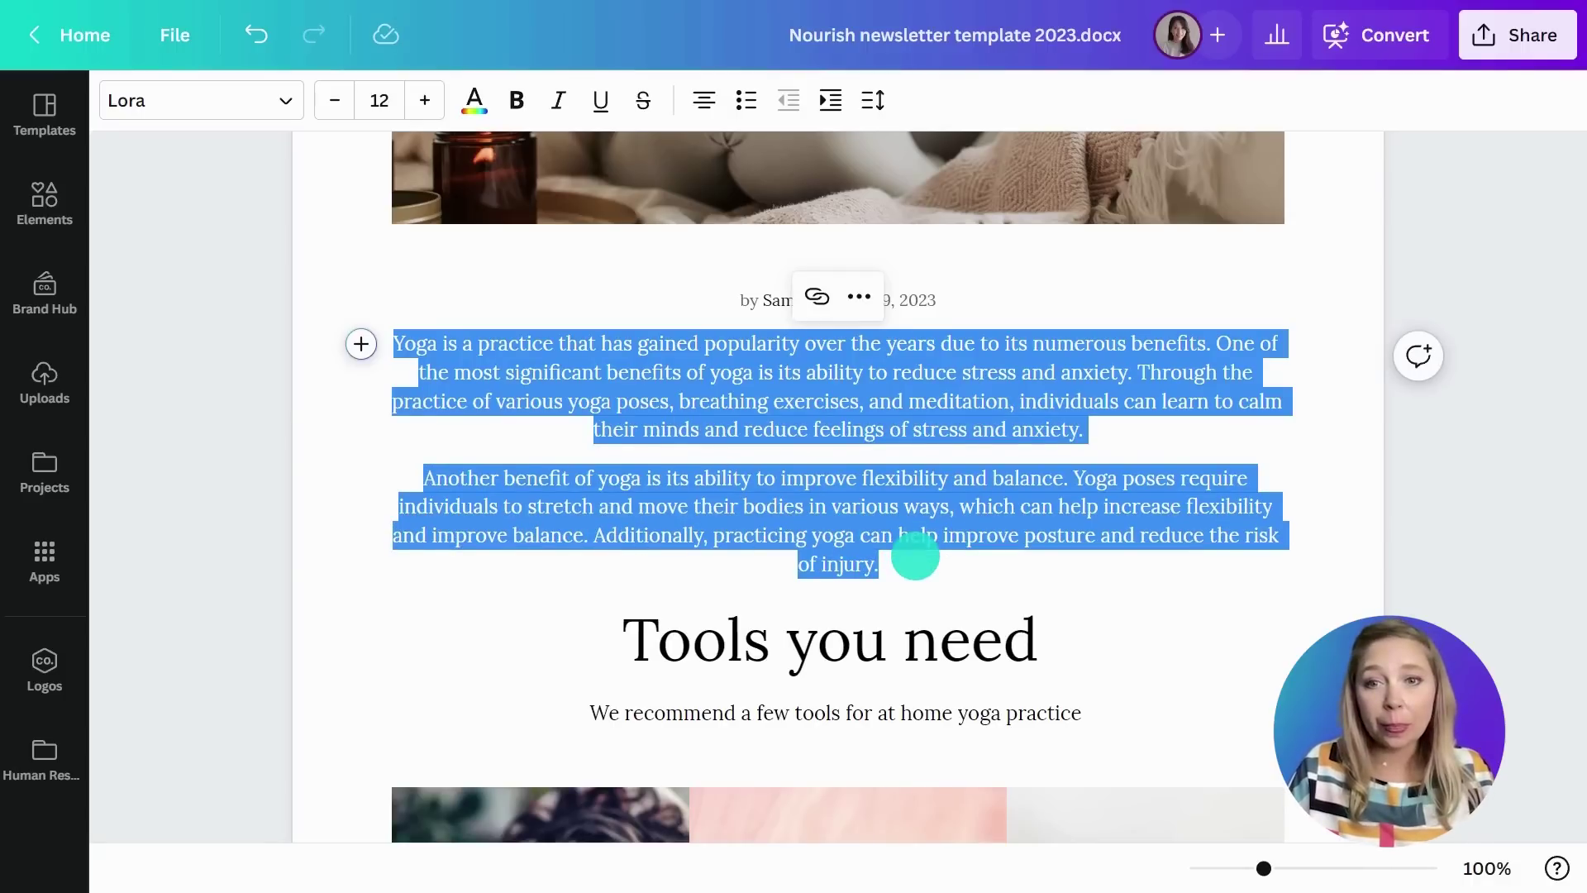
{"action": "left_click", "coordinate": [389, 99]}
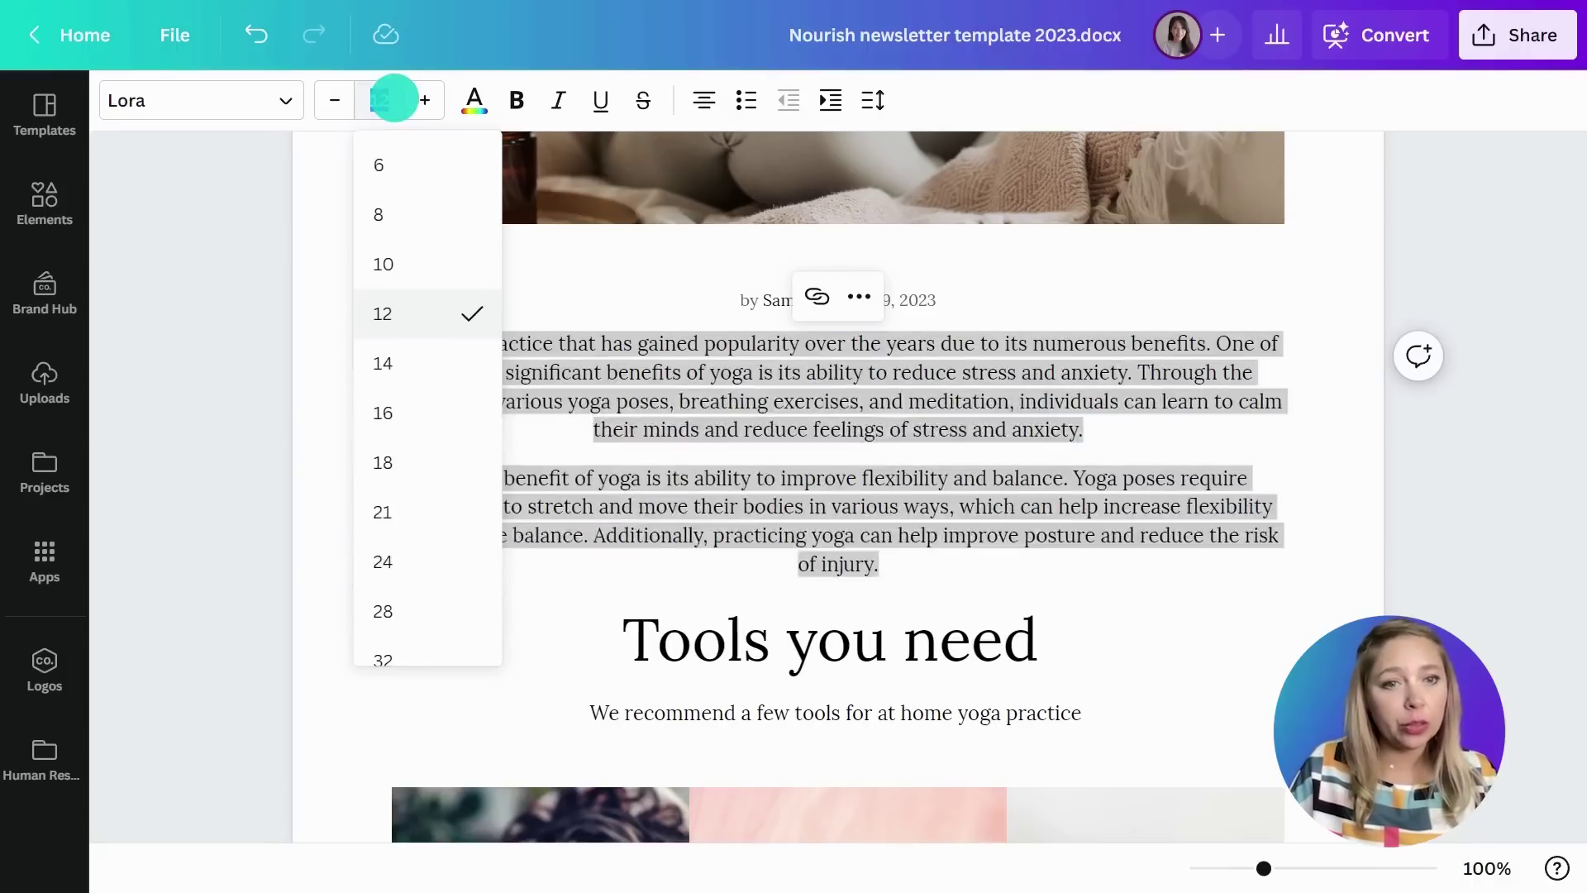
{"action": "left_click", "coordinate": [417, 450]}
{"action": "left_click", "coordinate": [418, 450]}
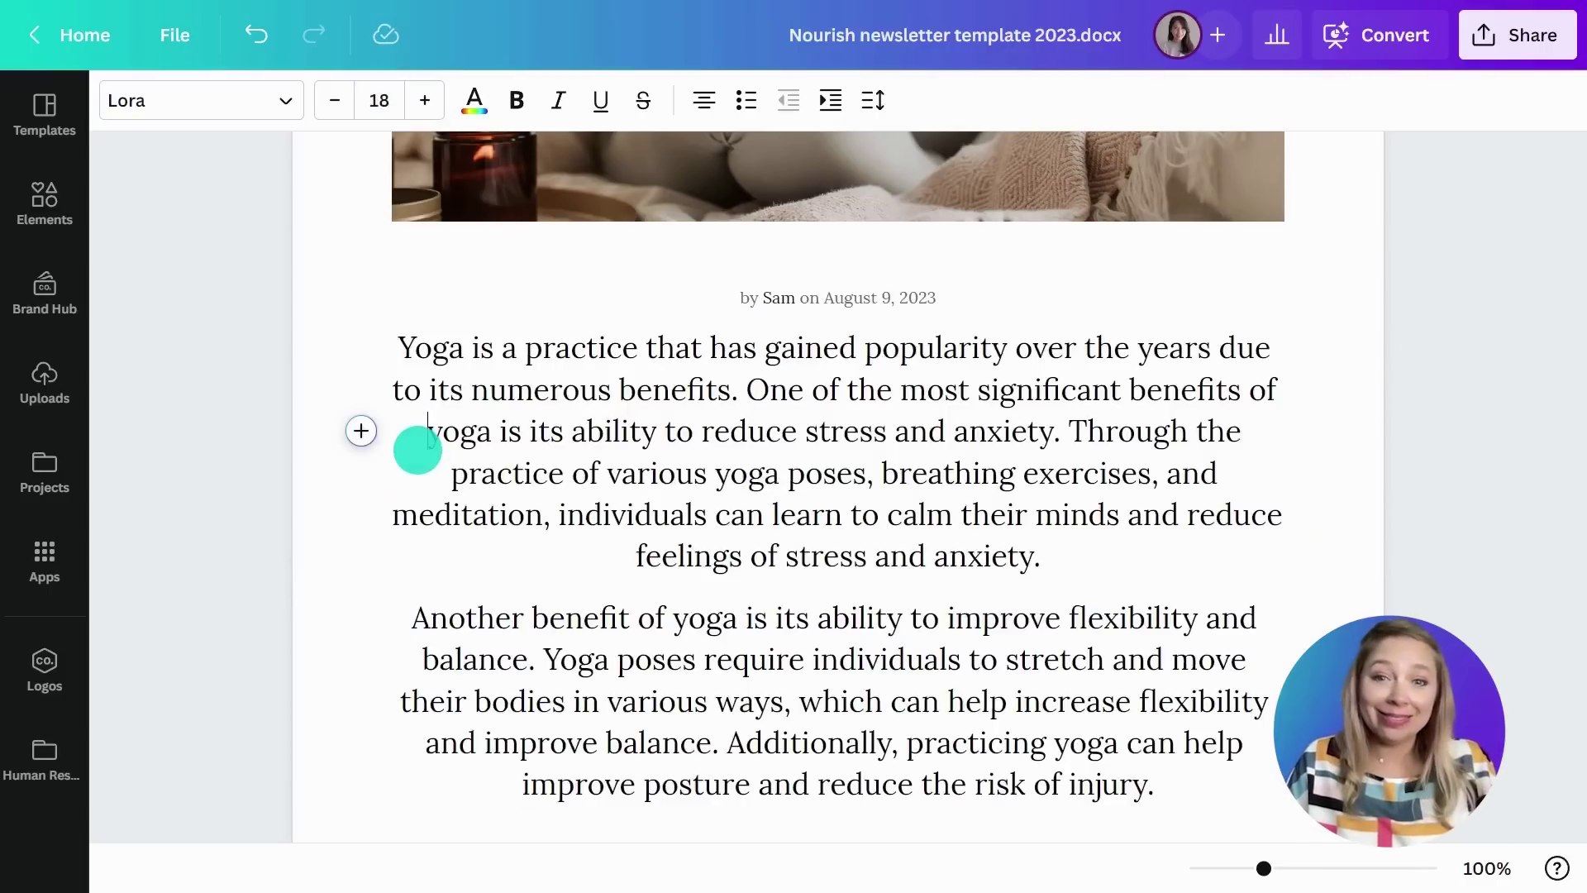
{"action": "scroll", "coordinate": [417, 450], "scroll_direction": "up", "scroll_amount": 10}
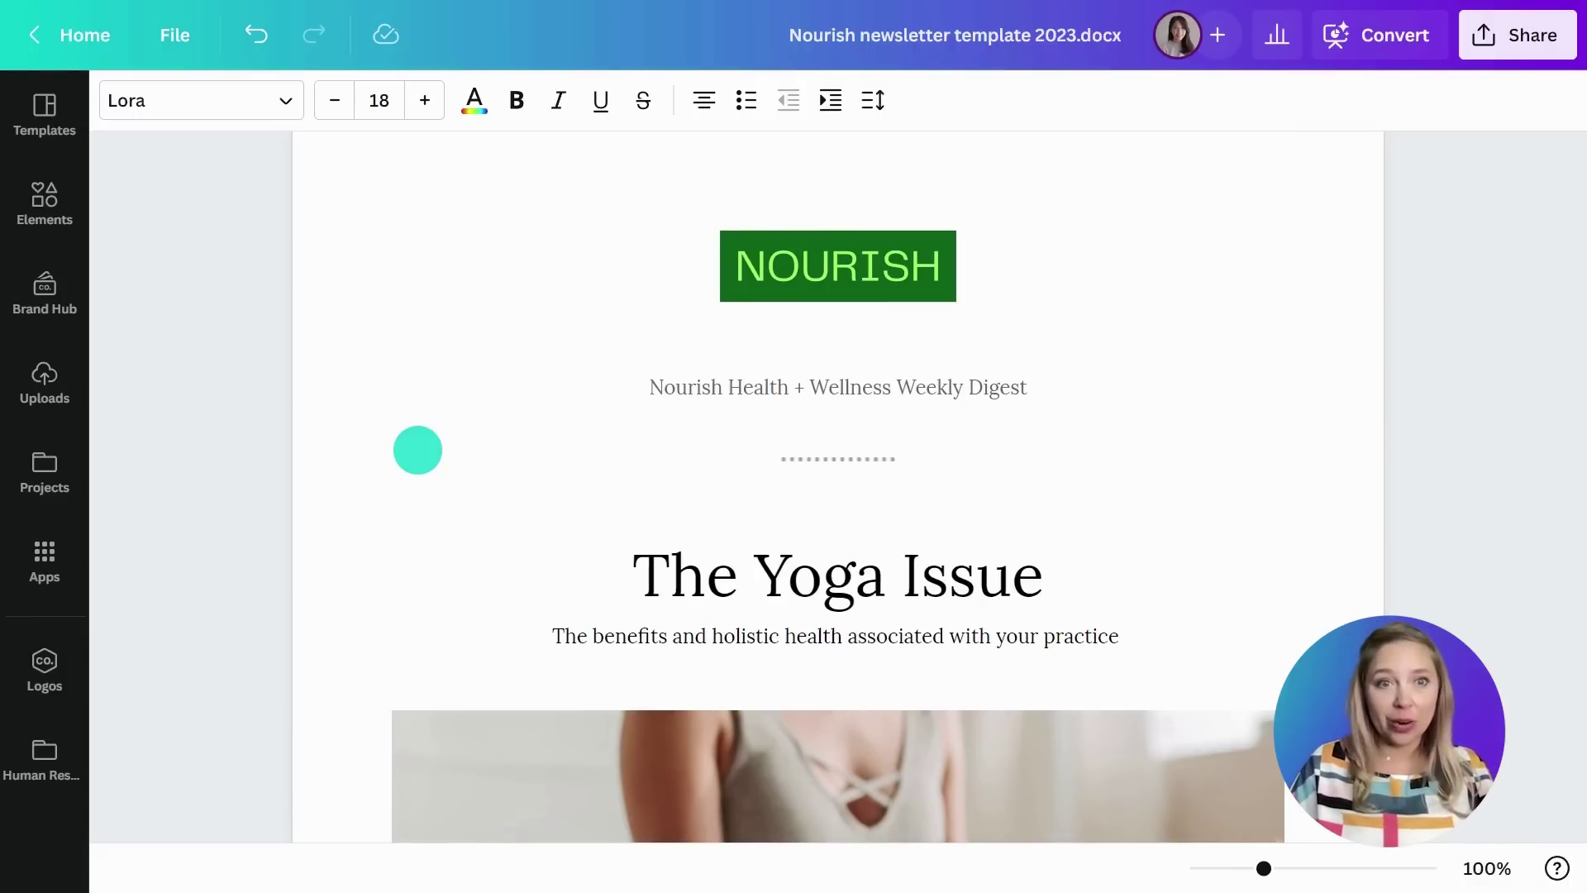
Step: Replace the newsletter's main heading "The Yoga Issue" with "The Importance of Hydration"
{"action": "left_click_drag", "start_coordinate": [627, 559], "coordinate": [1044, 580]}
{"action": "type", "text": "The Importance"}
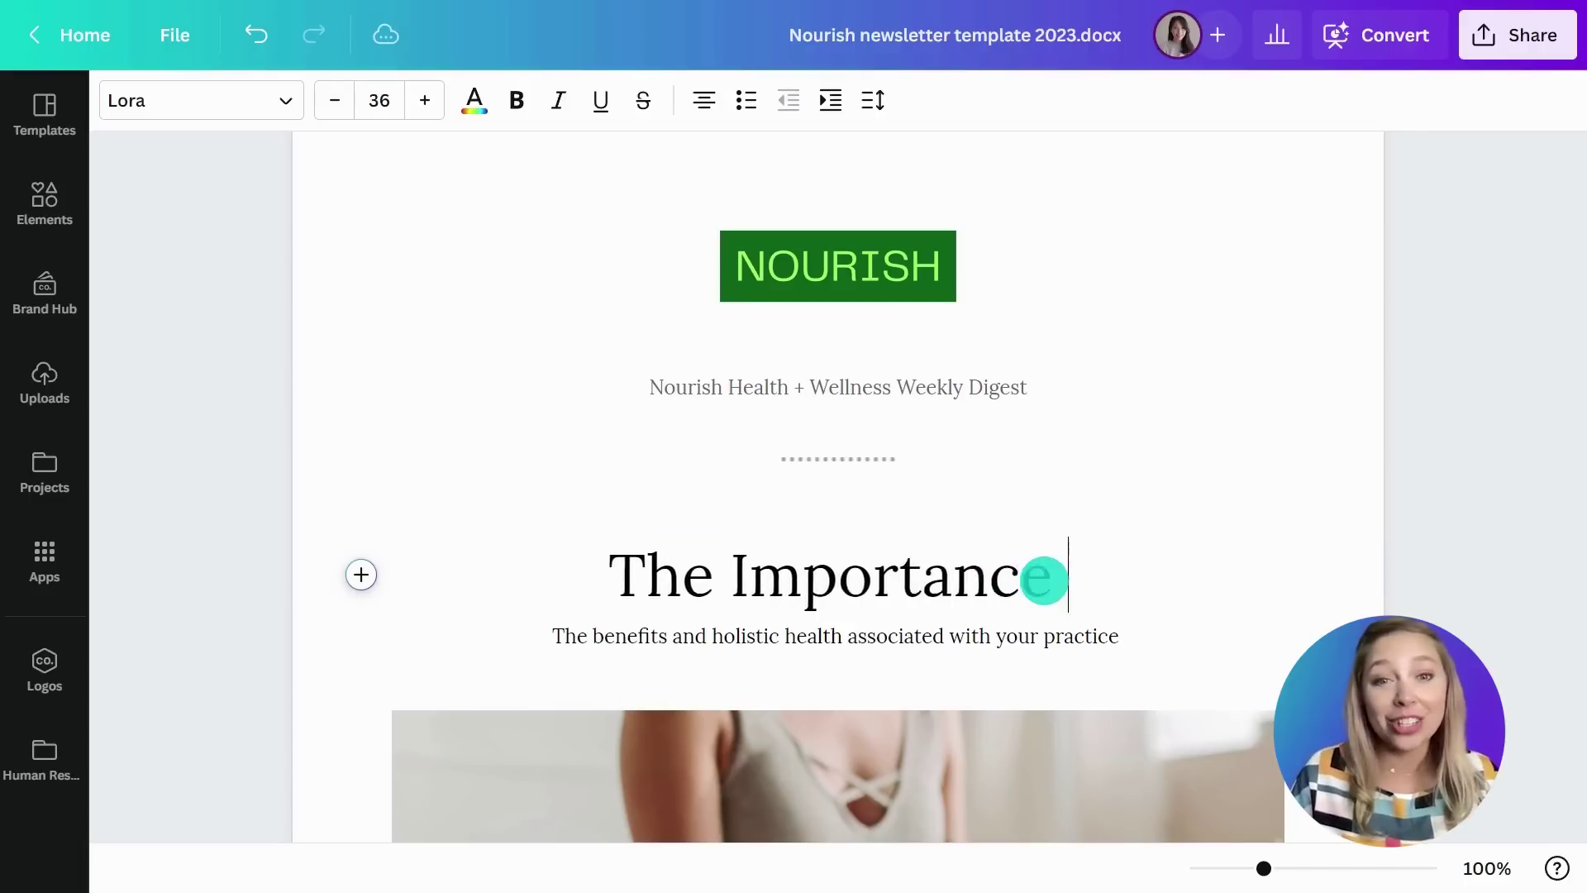
{"action": "type", "text": " of Hydration"}
Step: Search the photo elements for "Hydration" and replace the main yoga photo with the one of a woman drinking from a water bottle
{"action": "scroll", "coordinate": [1044, 581], "scroll_direction": "down", "scroll_amount": 5}
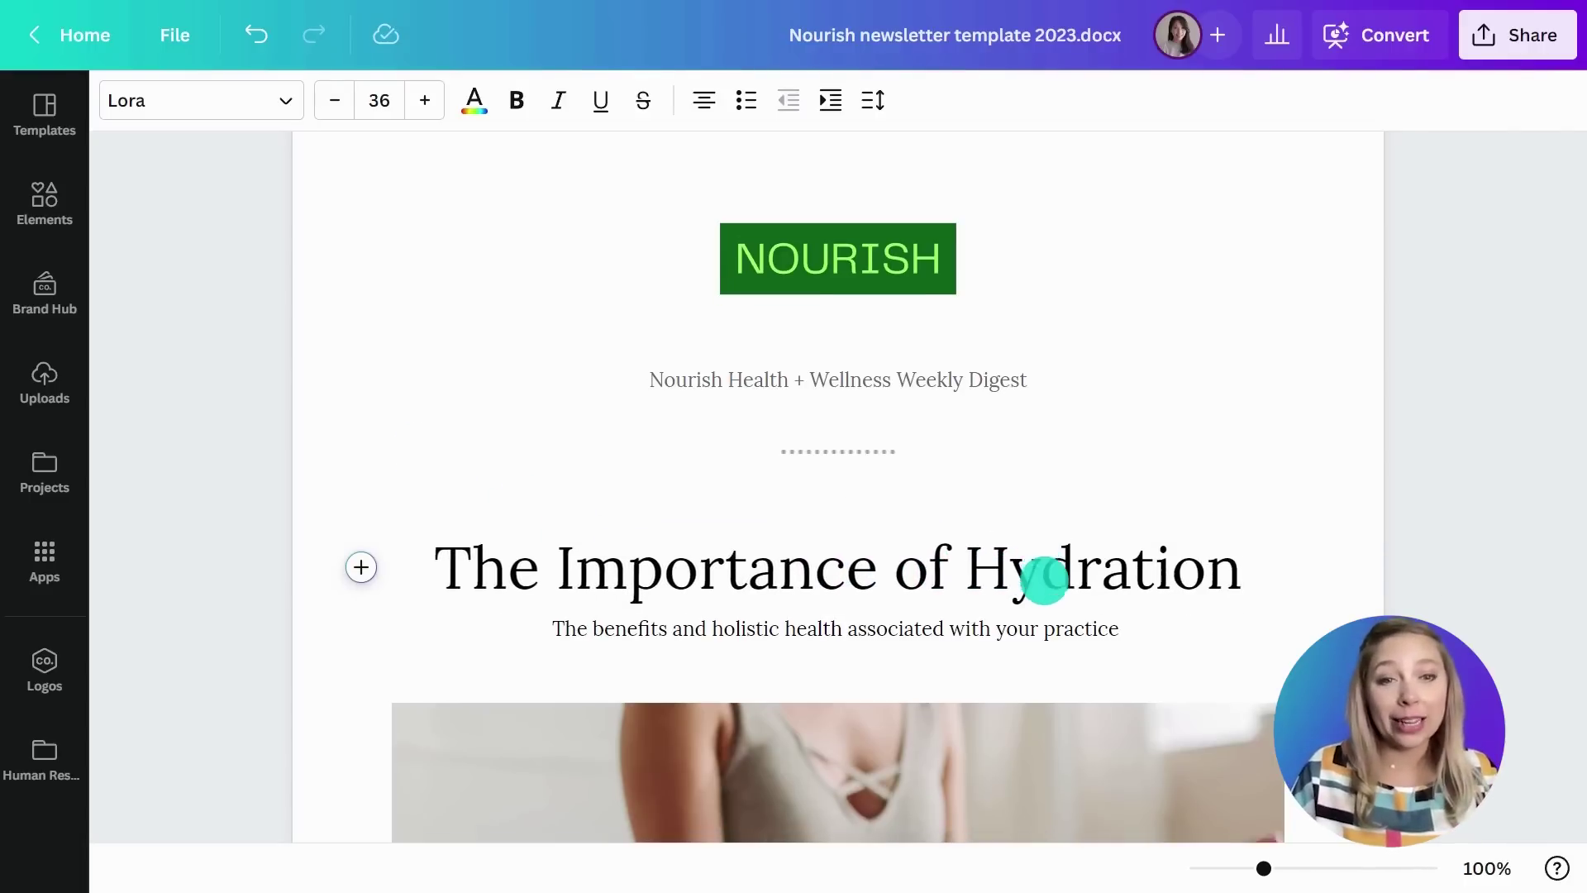
{"action": "scroll", "coordinate": [1045, 581], "scroll_direction": "down", "scroll_amount": 1}
{"action": "left_click", "coordinate": [868, 436]}
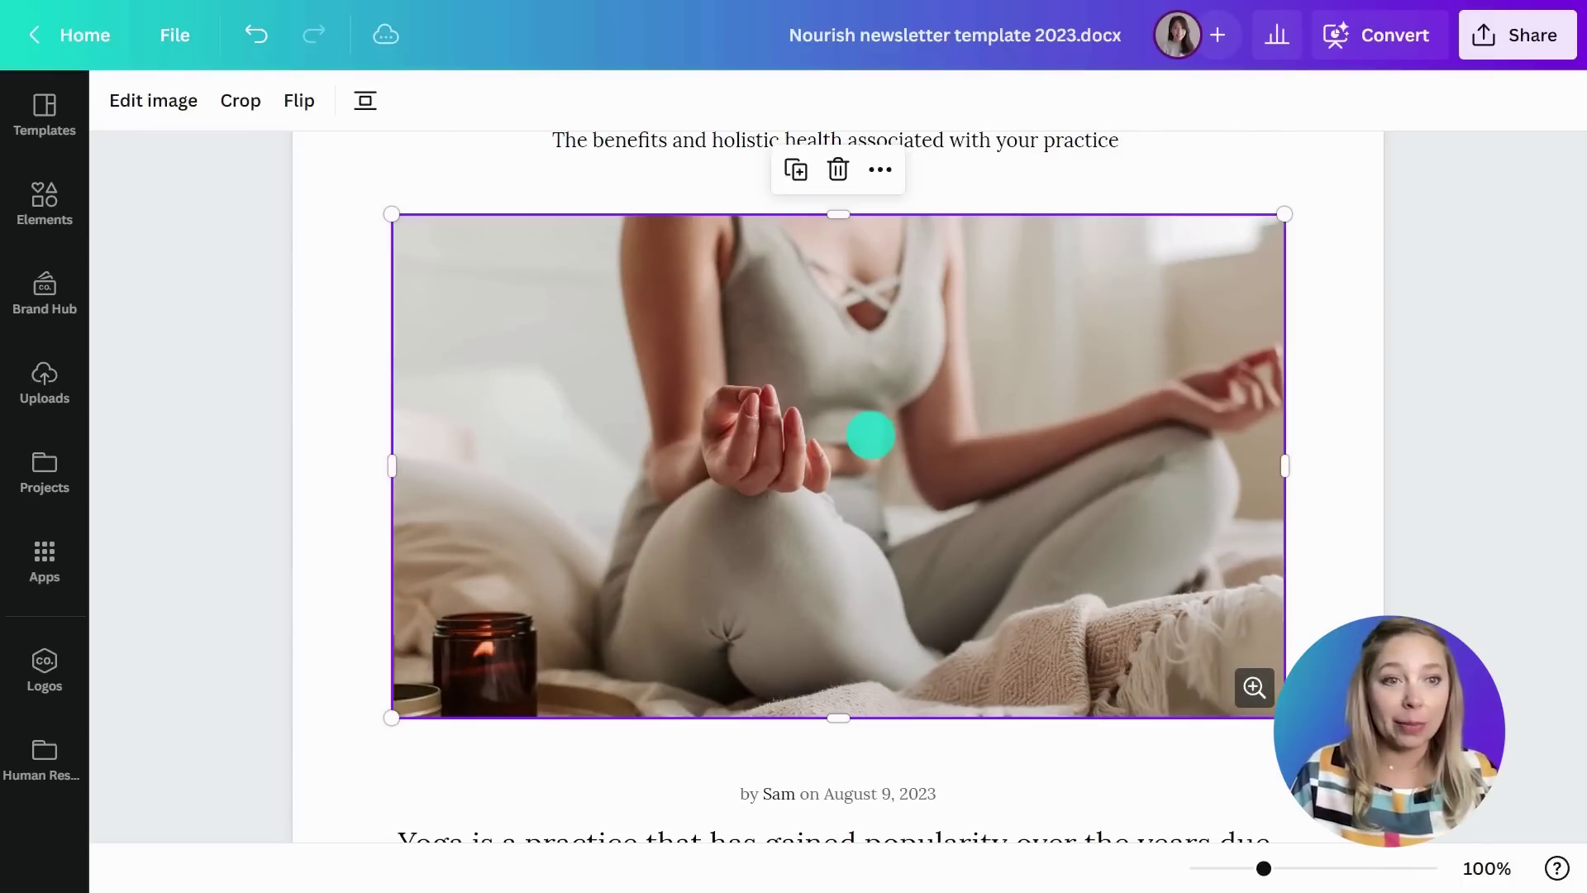
{"action": "left_click", "coordinate": [48, 207]}
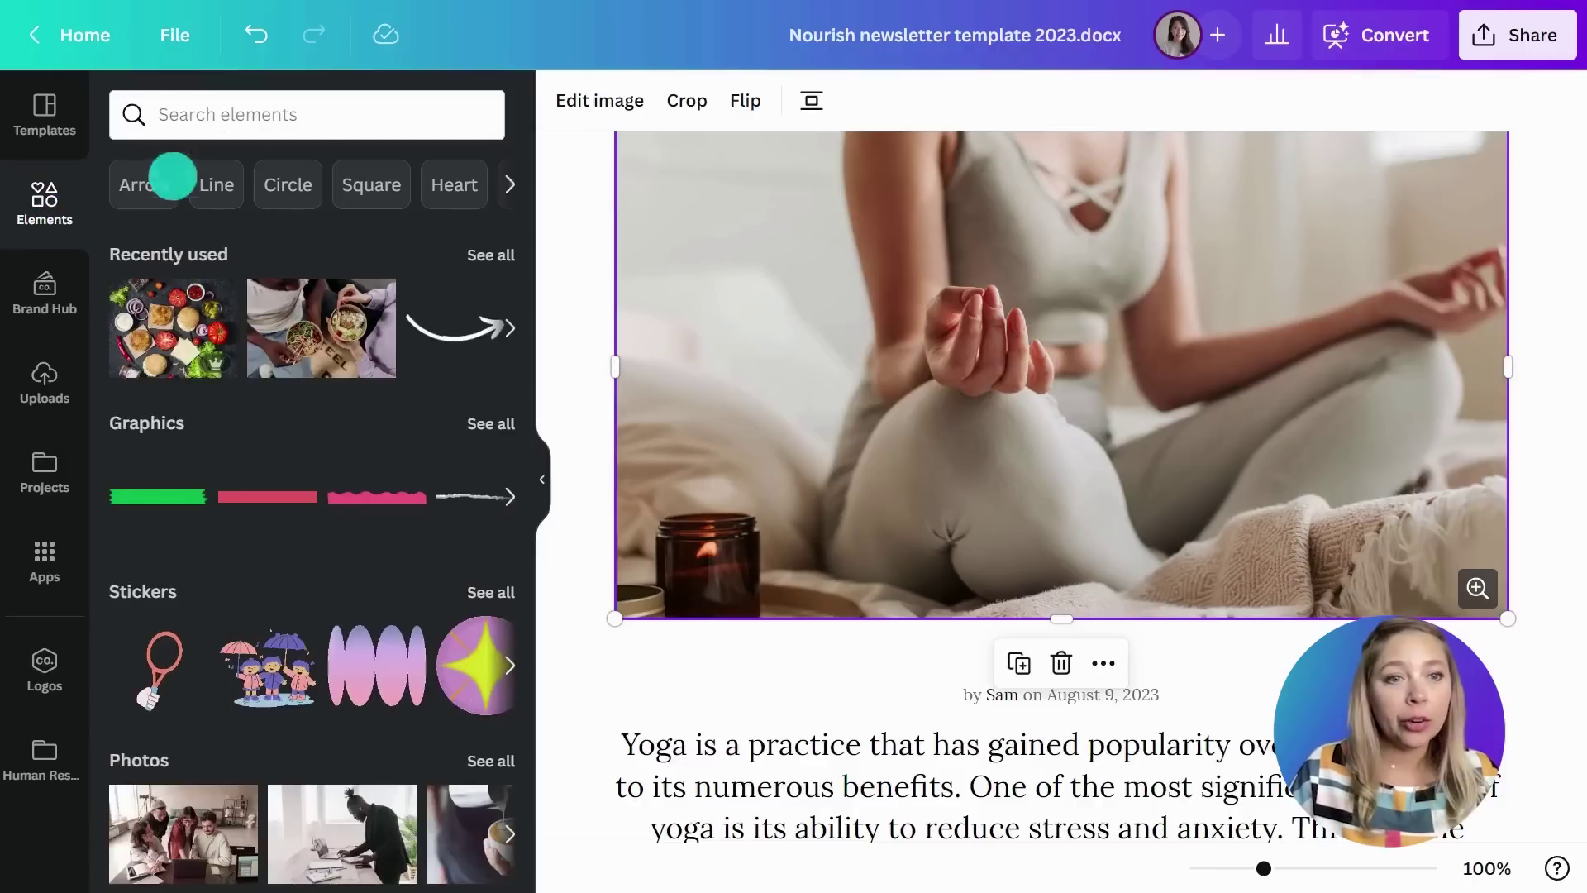
{"action": "left_click", "coordinate": [320, 121]}
{"action": "type", "text": "Hydration"}
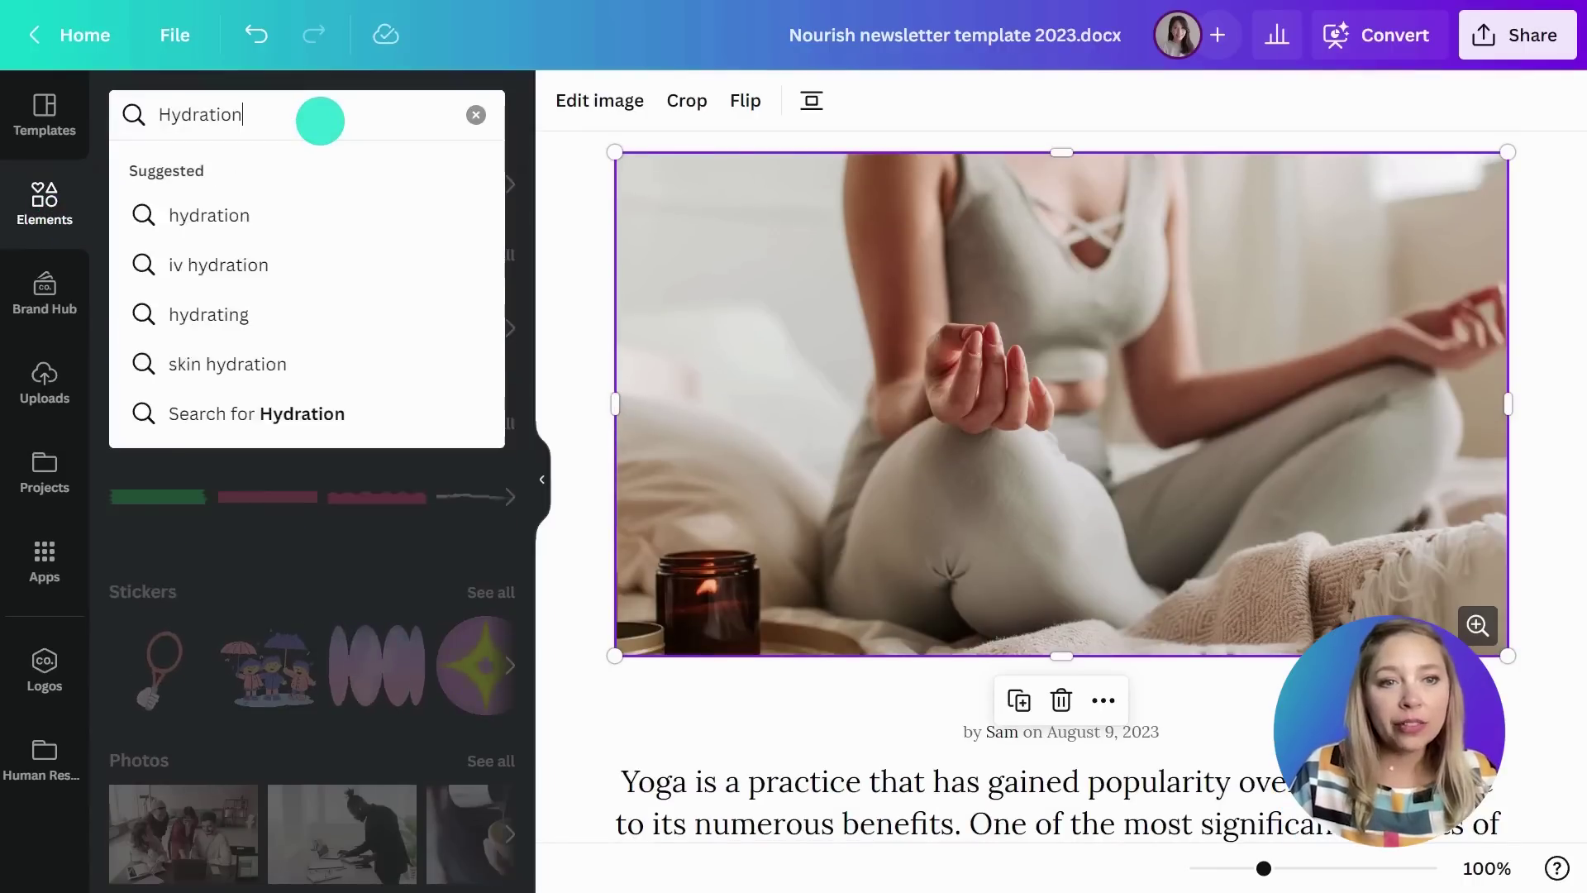
{"action": "key", "text": "Return"}
{"action": "left_click", "coordinate": [313, 169]}
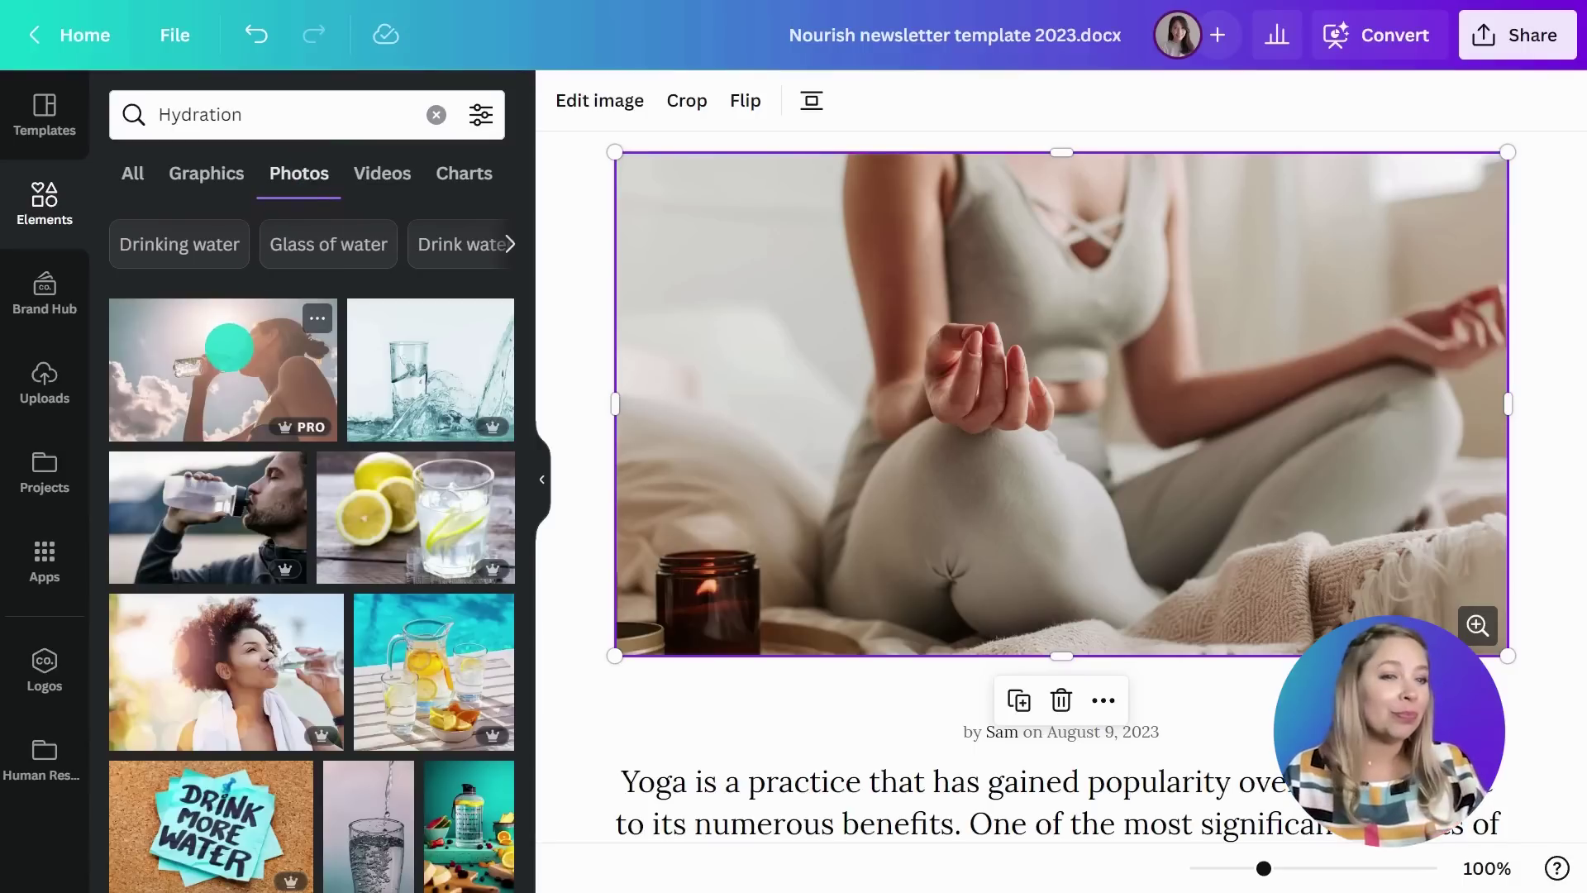
{"action": "left_click_drag", "start_coordinate": [229, 347], "coordinate": [840, 305]}
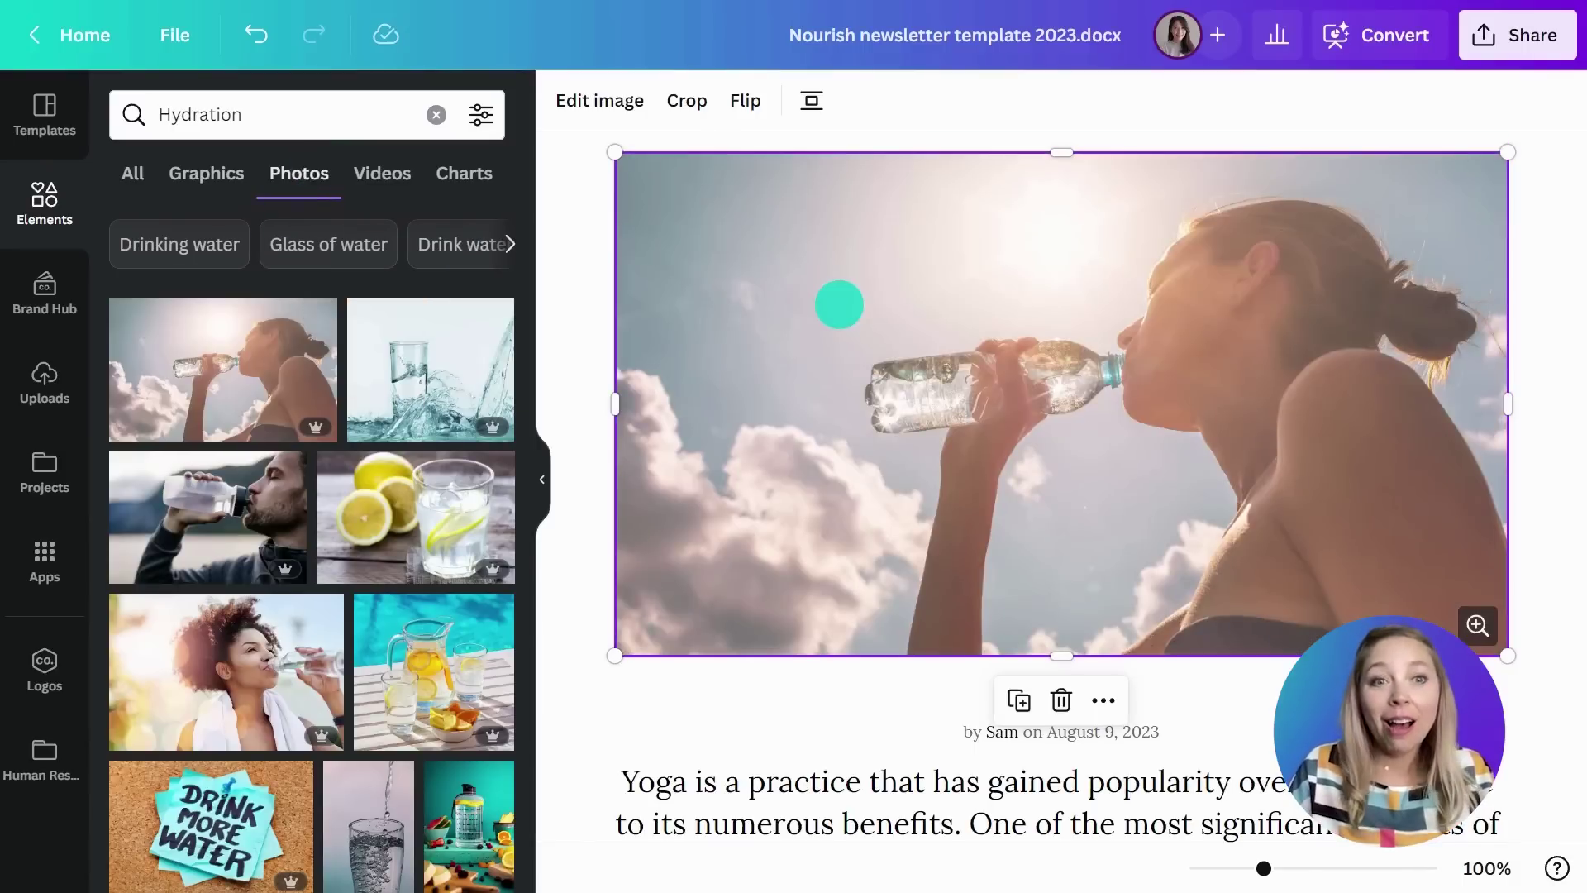
{"action": "left_click", "coordinate": [544, 475]}
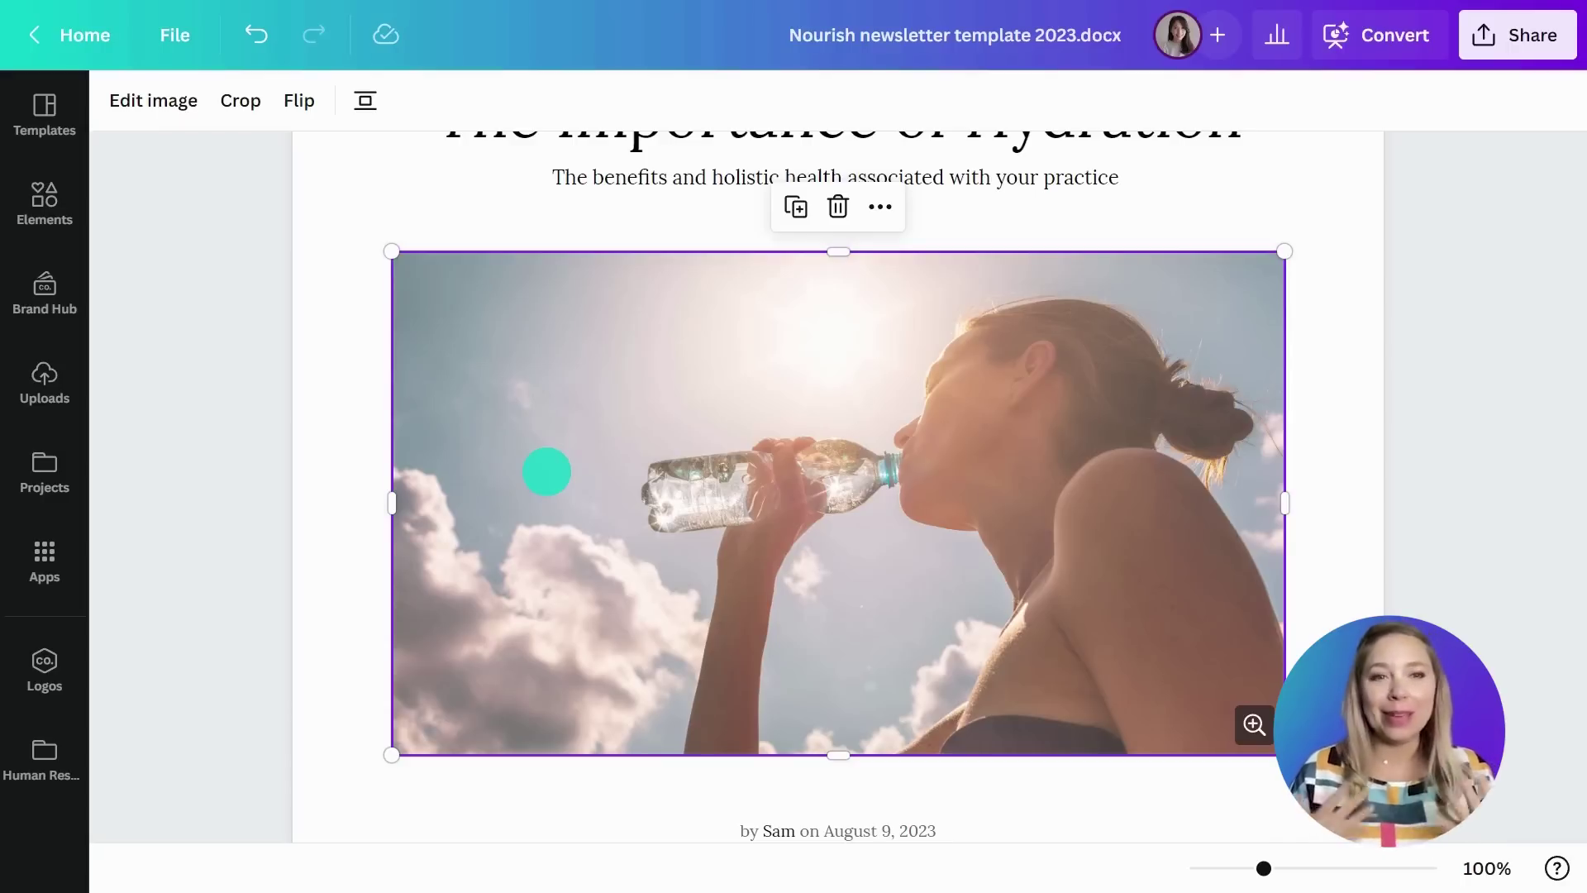
Step: Delete the two yoga body paragraphs between the byline and the Tools you need heading
{"action": "scroll", "coordinate": [547, 472], "scroll_direction": "down", "scroll_amount": 6}
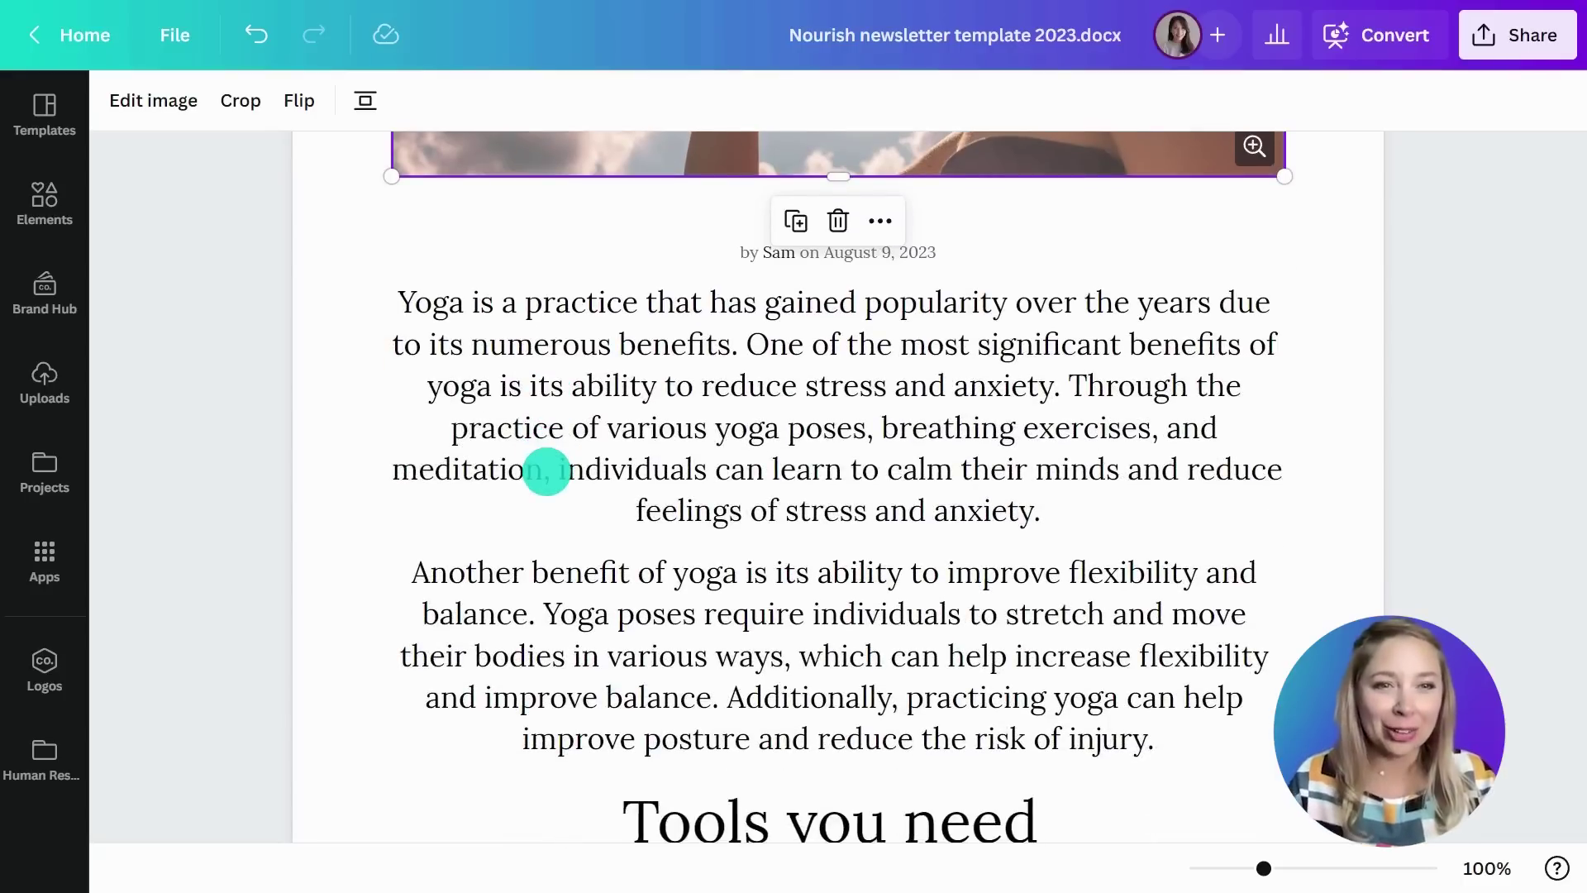
{"action": "left_click", "coordinate": [400, 301]}
{"action": "left_click_drag", "start_coordinate": [400, 301], "coordinate": [1164, 737]}
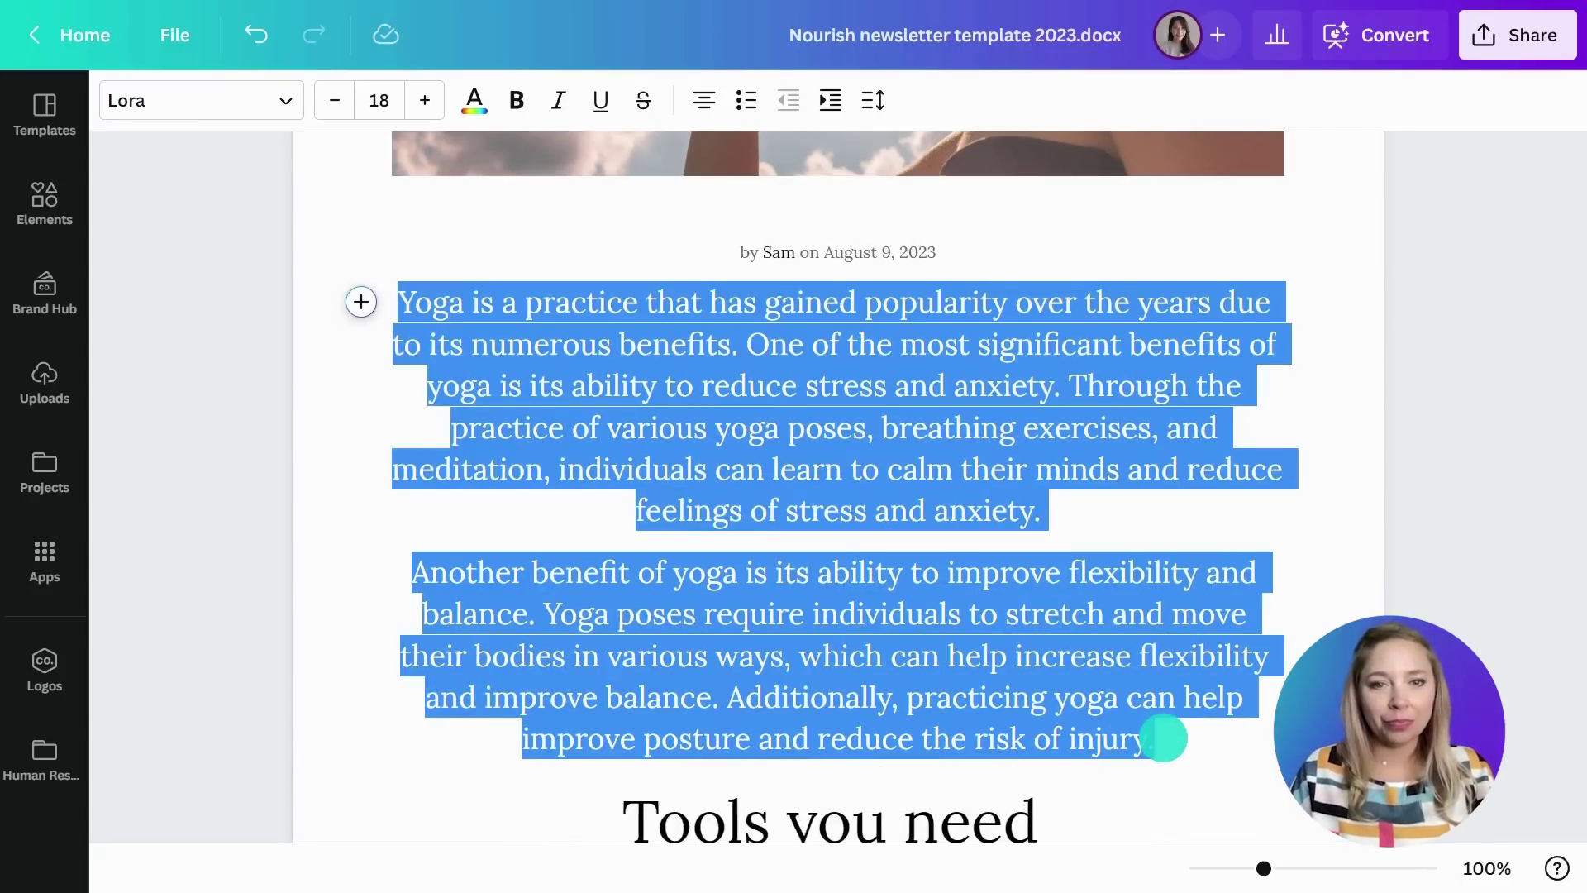
{"action": "key", "text": "BackSpace"}
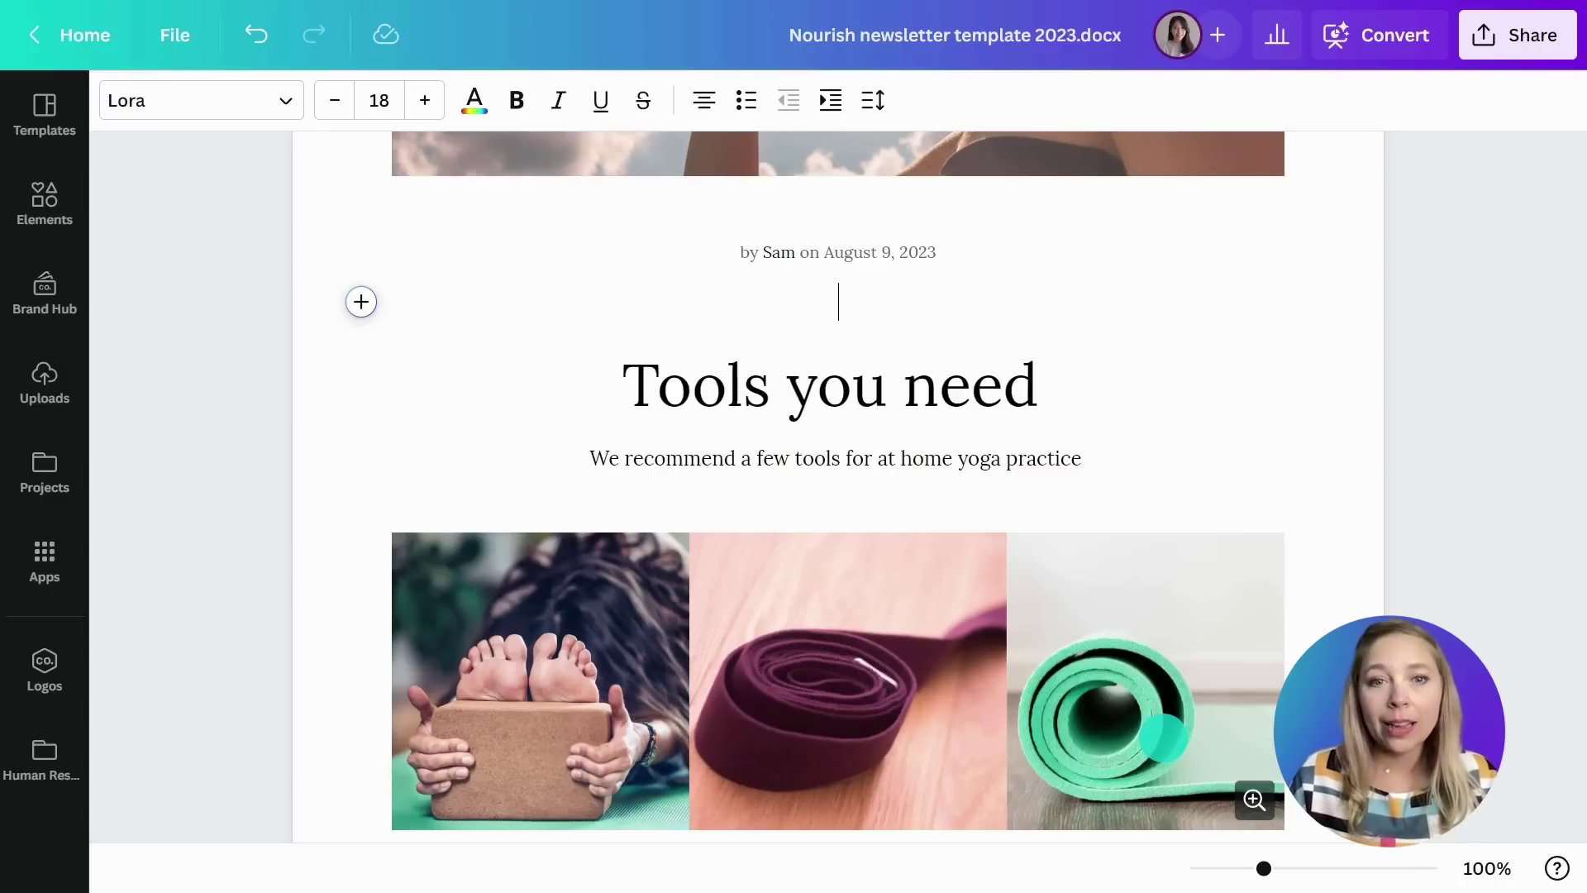
Step: Generate text with the Magic Write prompt "Write a short paragraph about the importance of staying hydrated" and set the generated paragraph's font size to 18
{"action": "type", "text": "/"}
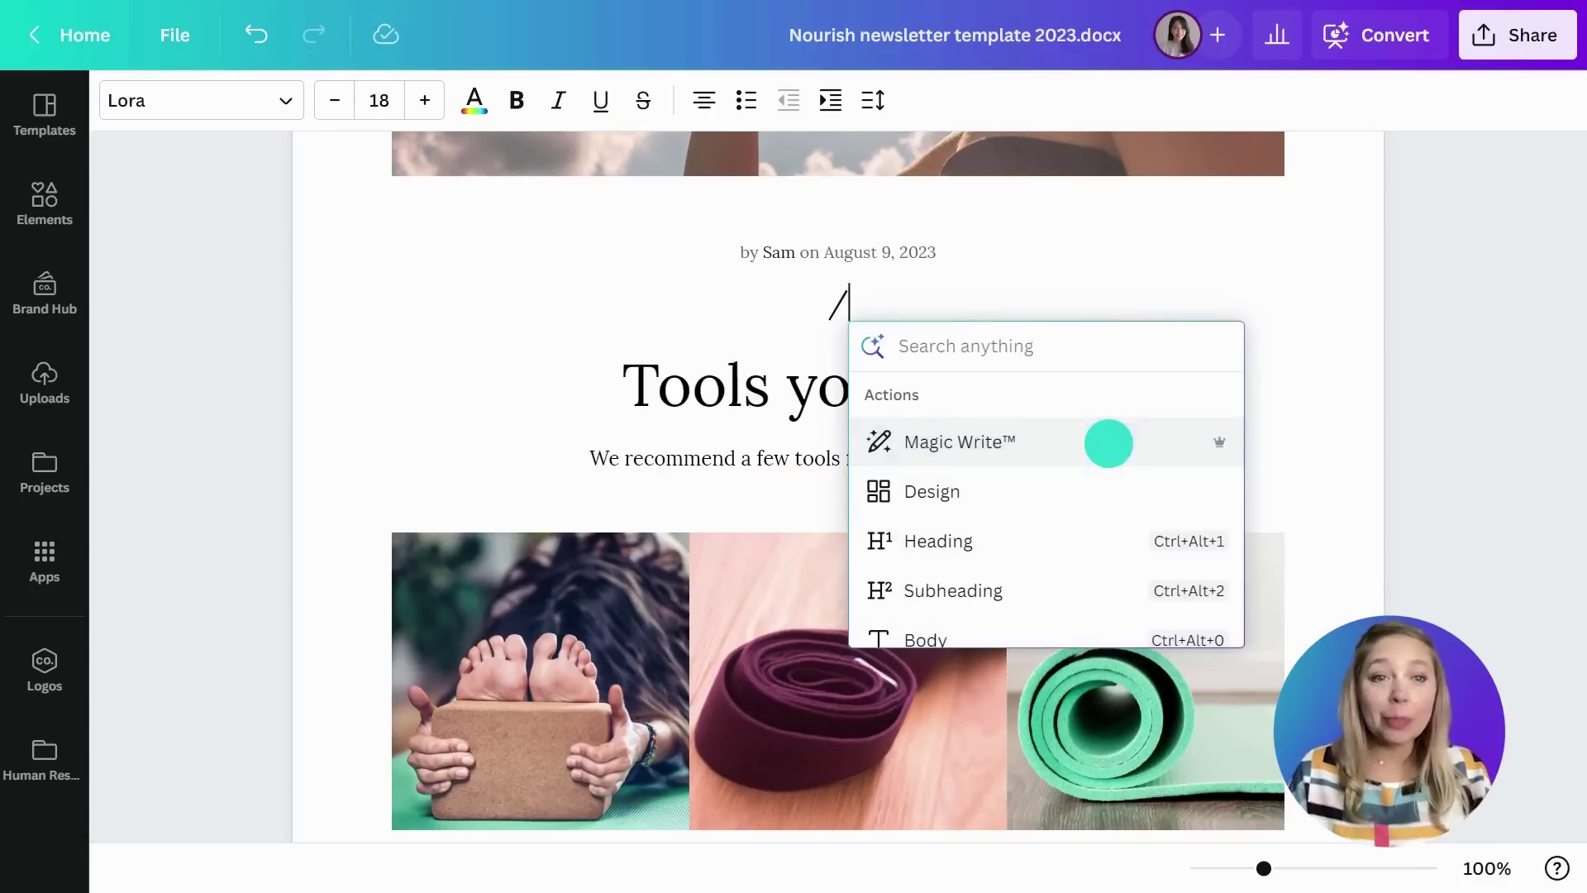
{"action": "left_click", "coordinate": [1109, 444]}
{"action": "type", "text": "Write"}
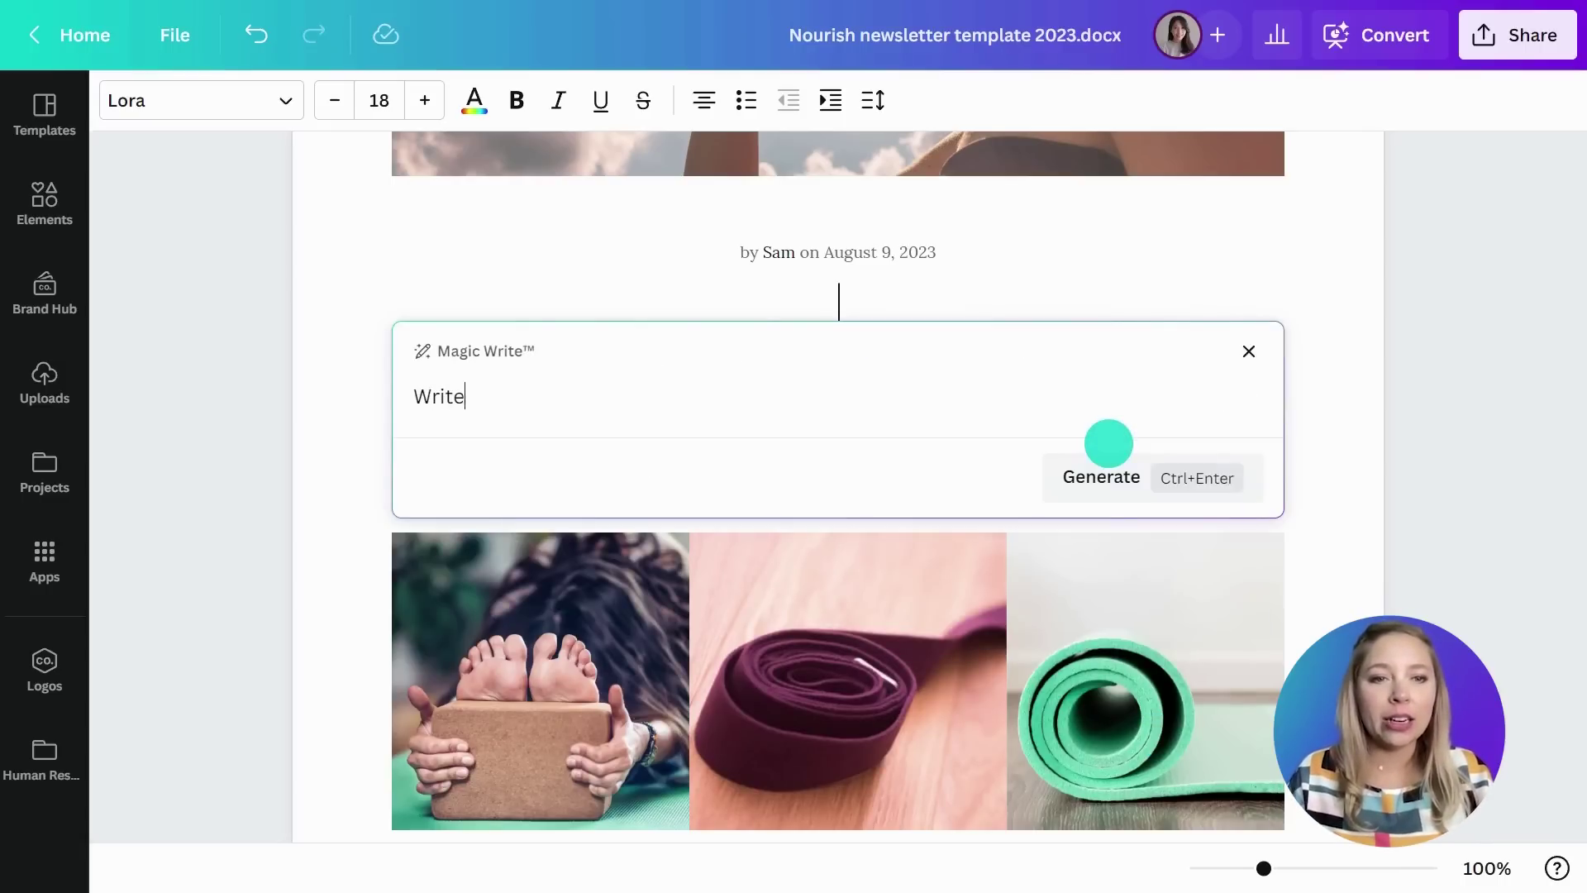
{"action": "type", "text": " a short paragraph abo"}
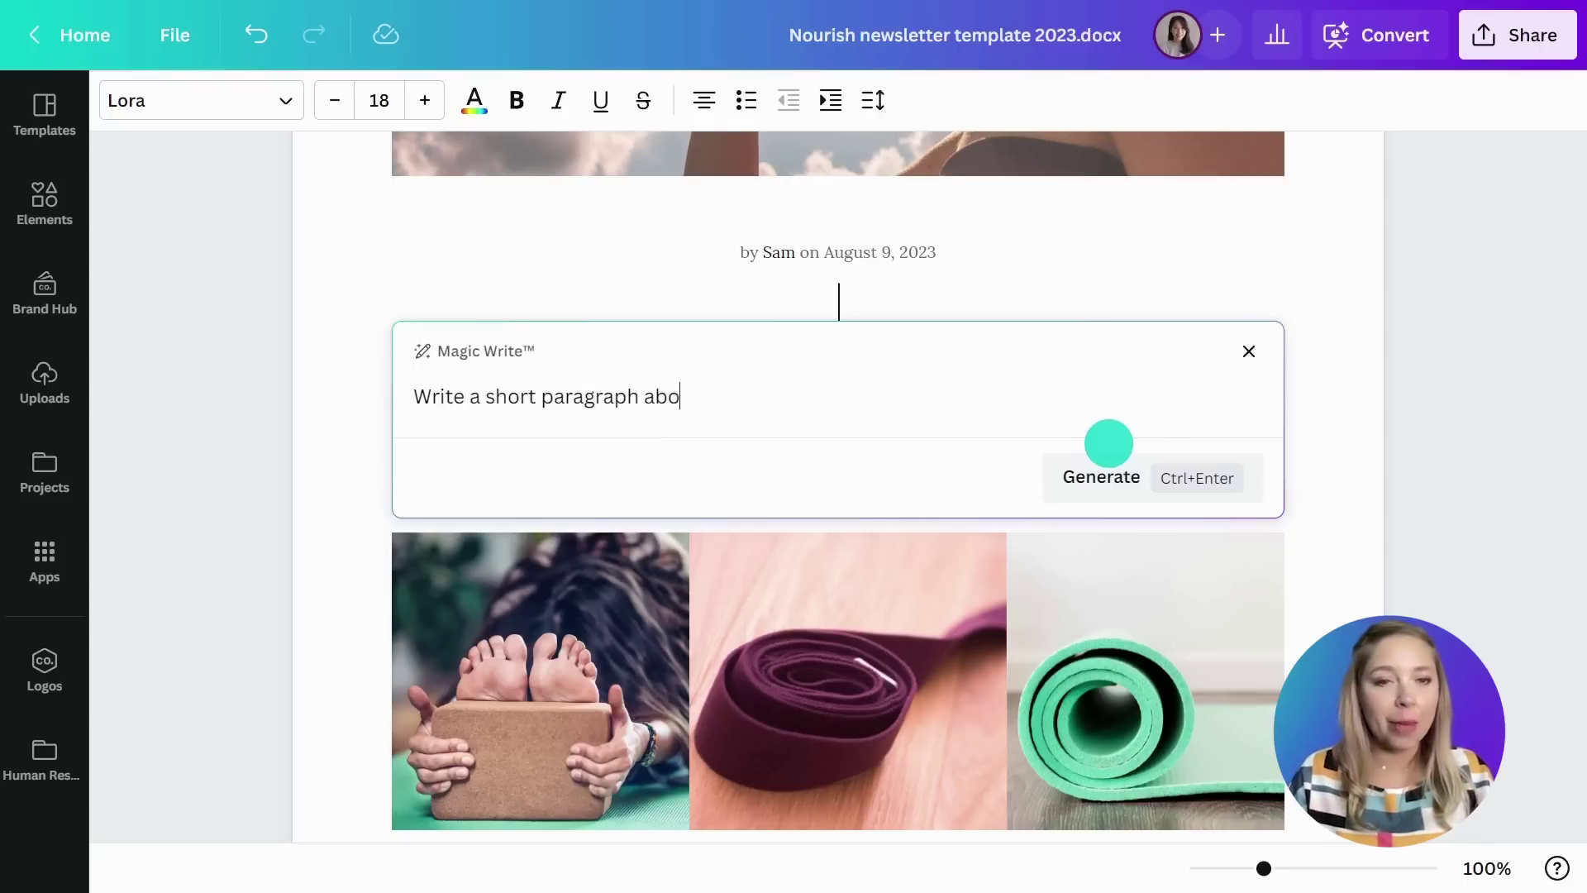
{"action": "type", "text": "ut the importance "}
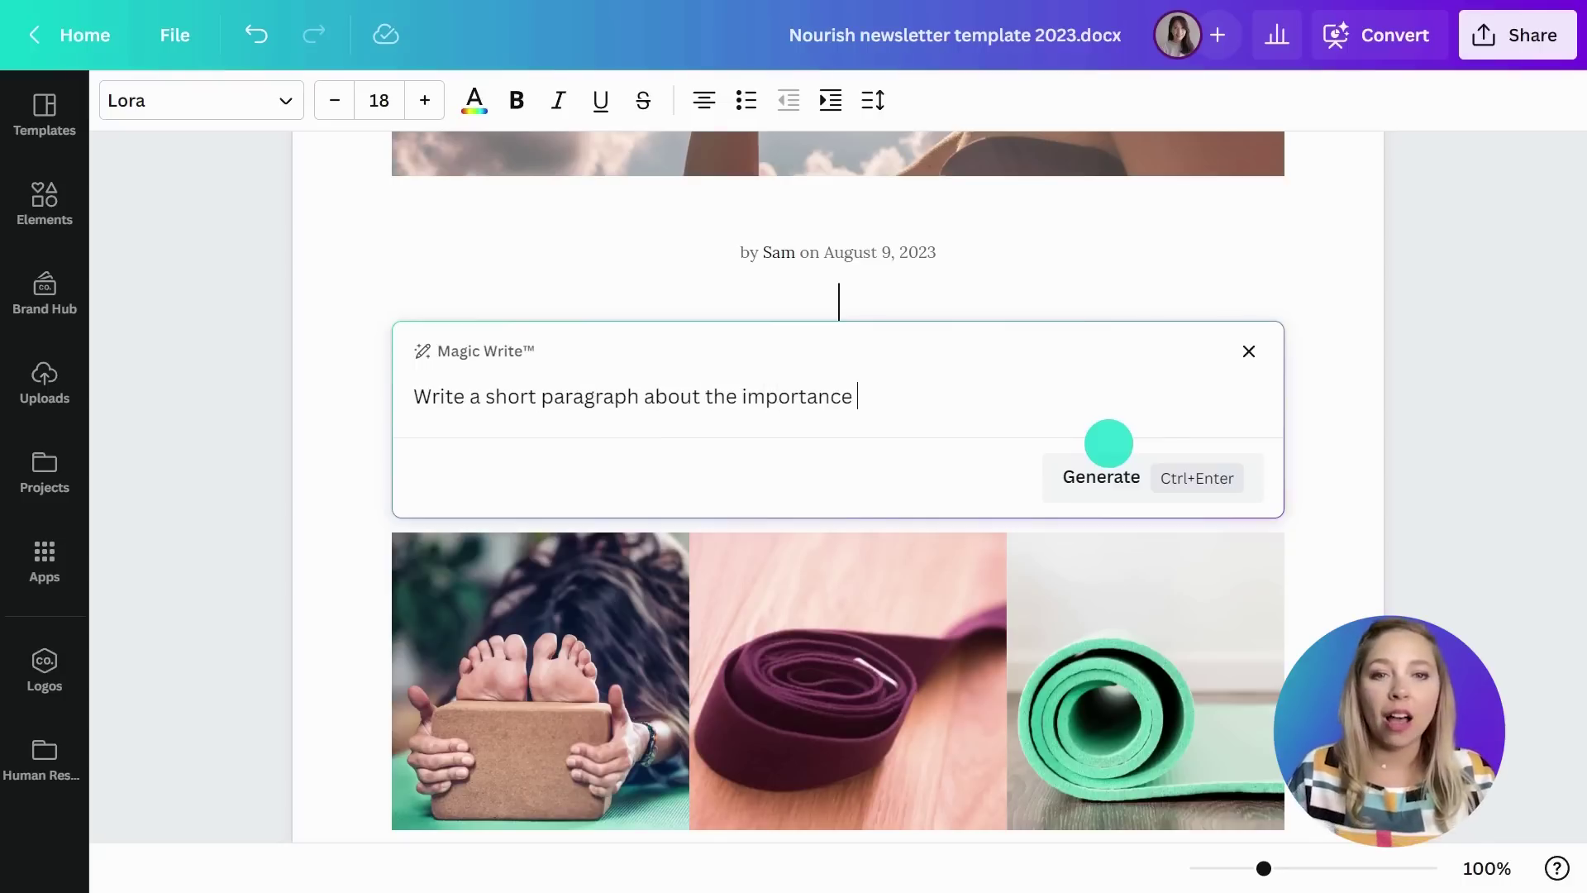
{"action": "type", "text": "of staying hydrated"}
{"action": "key", "text": "ctrl+Return"}
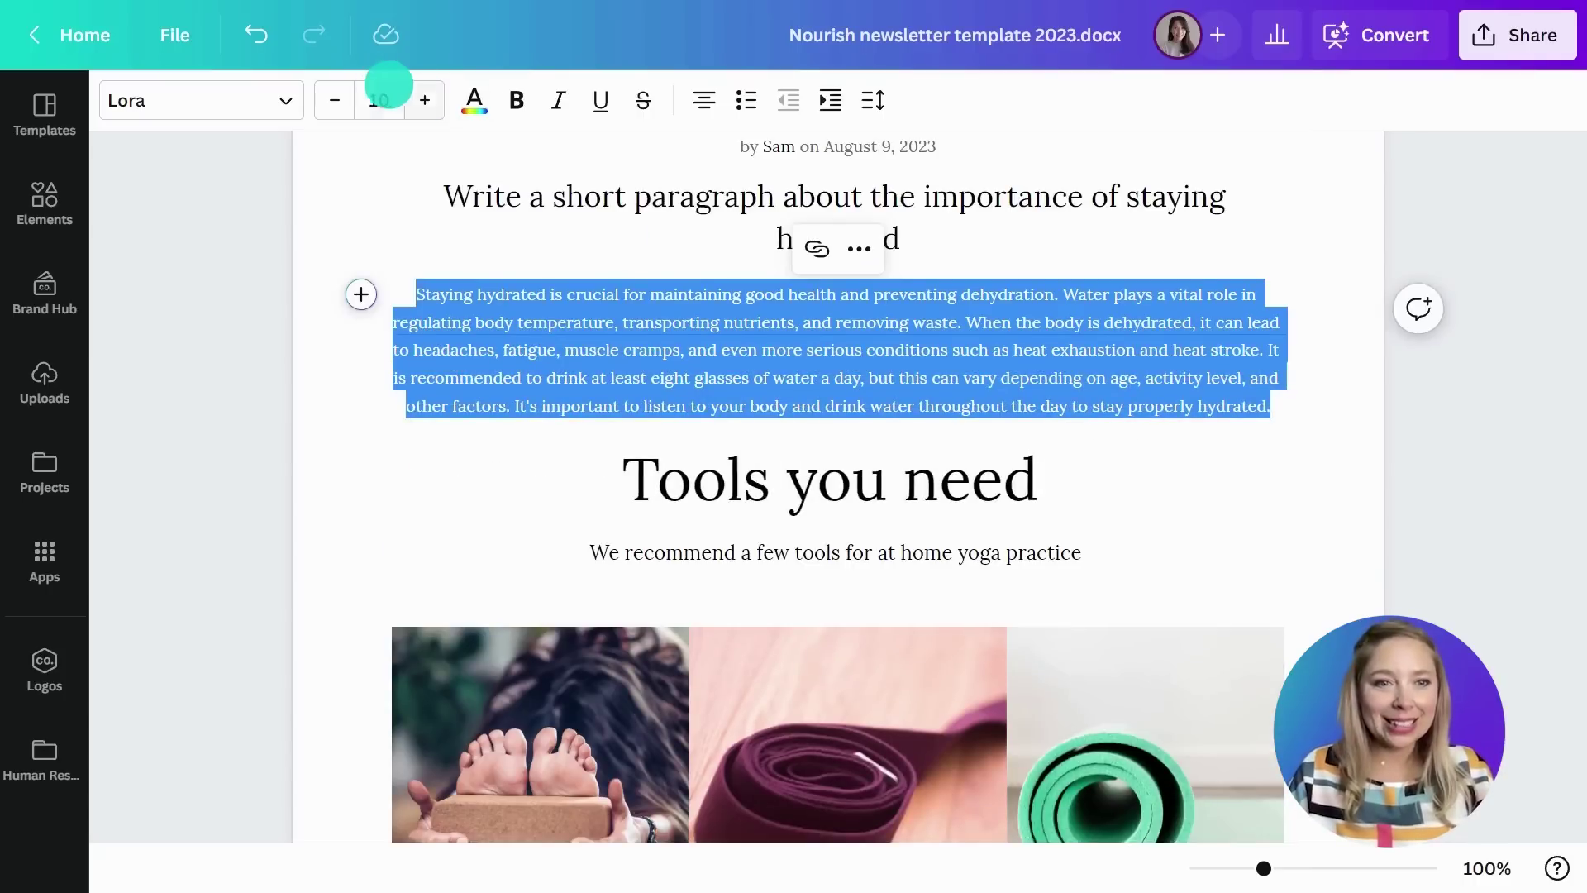
{"action": "left_click", "coordinate": [381, 97]}
{"action": "left_click", "coordinate": [406, 454]}
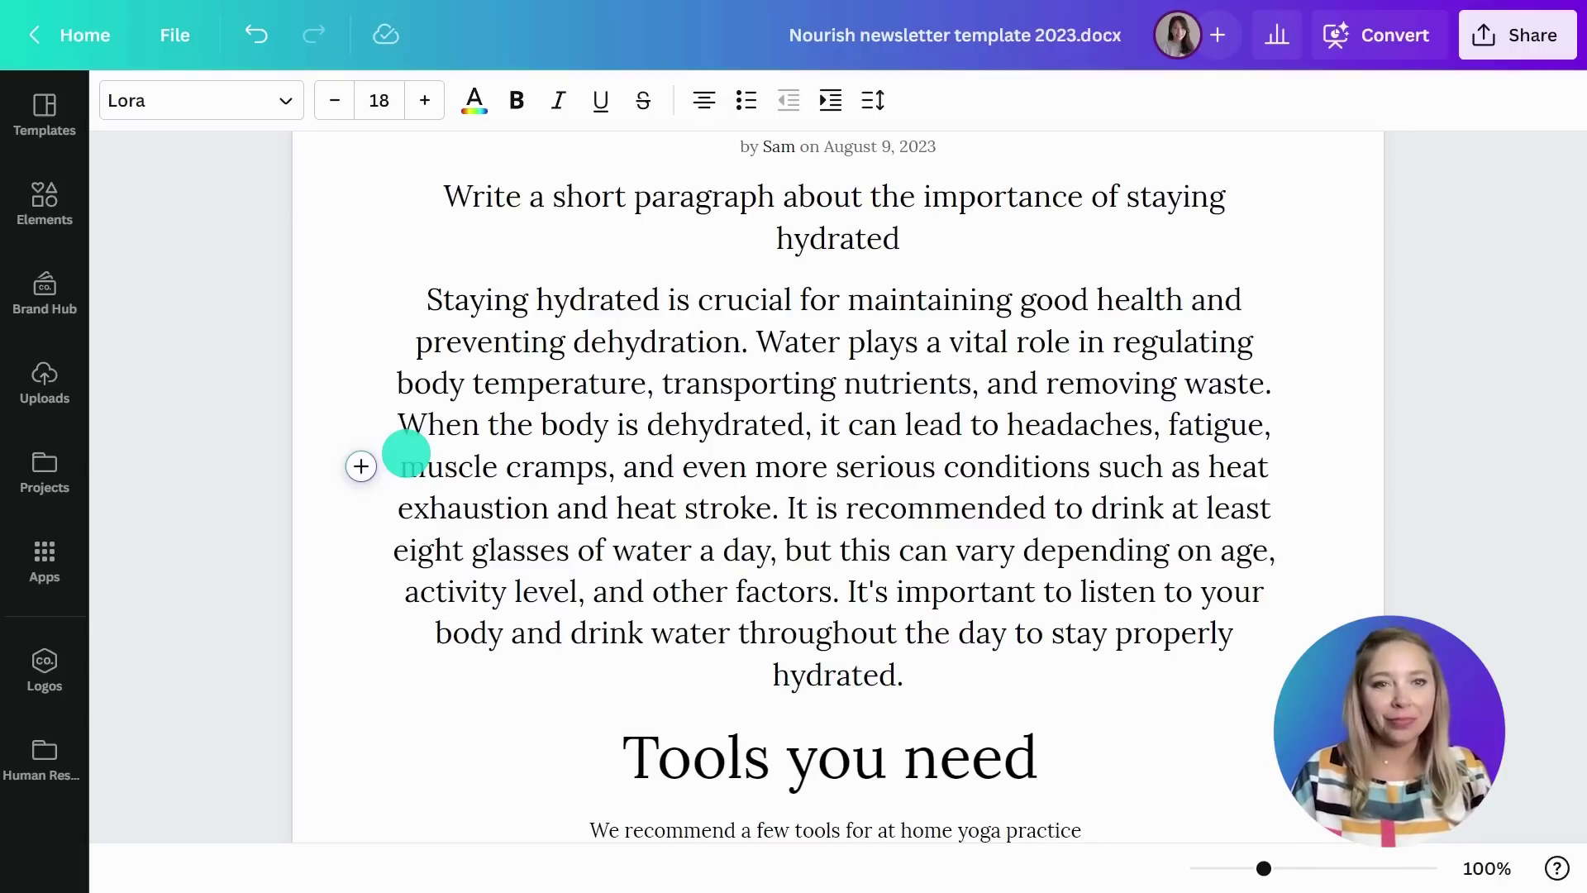
Step: Delete the grey striped divider between the yoga equipment paragraph and the Vendor Spotlight section
{"action": "scroll", "coordinate": [406, 453], "scroll_direction": "up", "scroll_amount": 12}
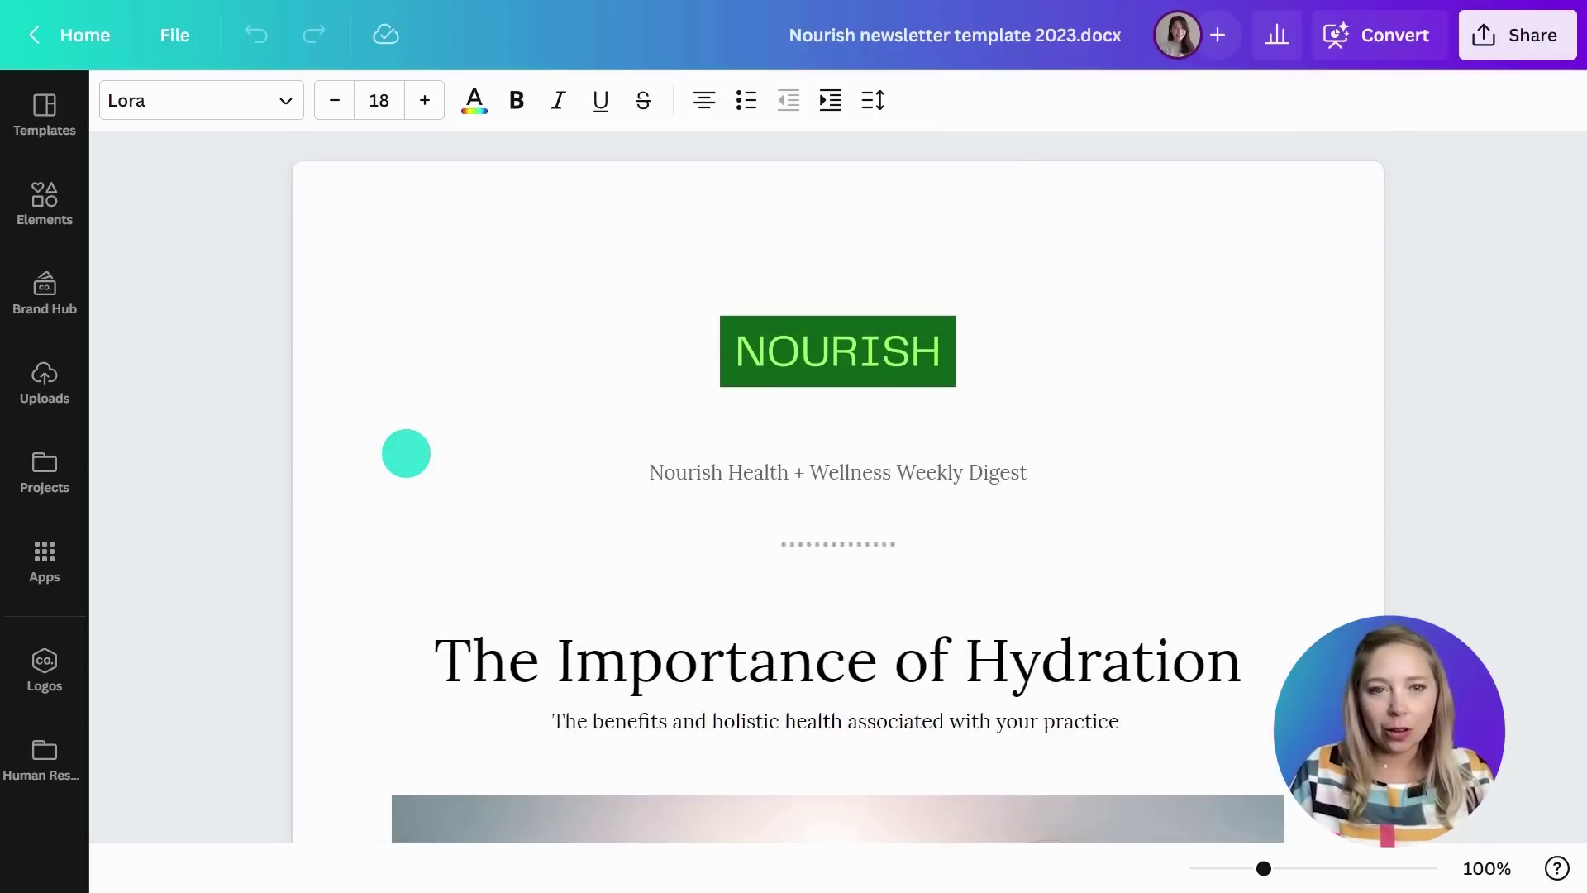
{"action": "scroll", "coordinate": [406, 453], "scroll_direction": "down", "scroll_amount": 20}
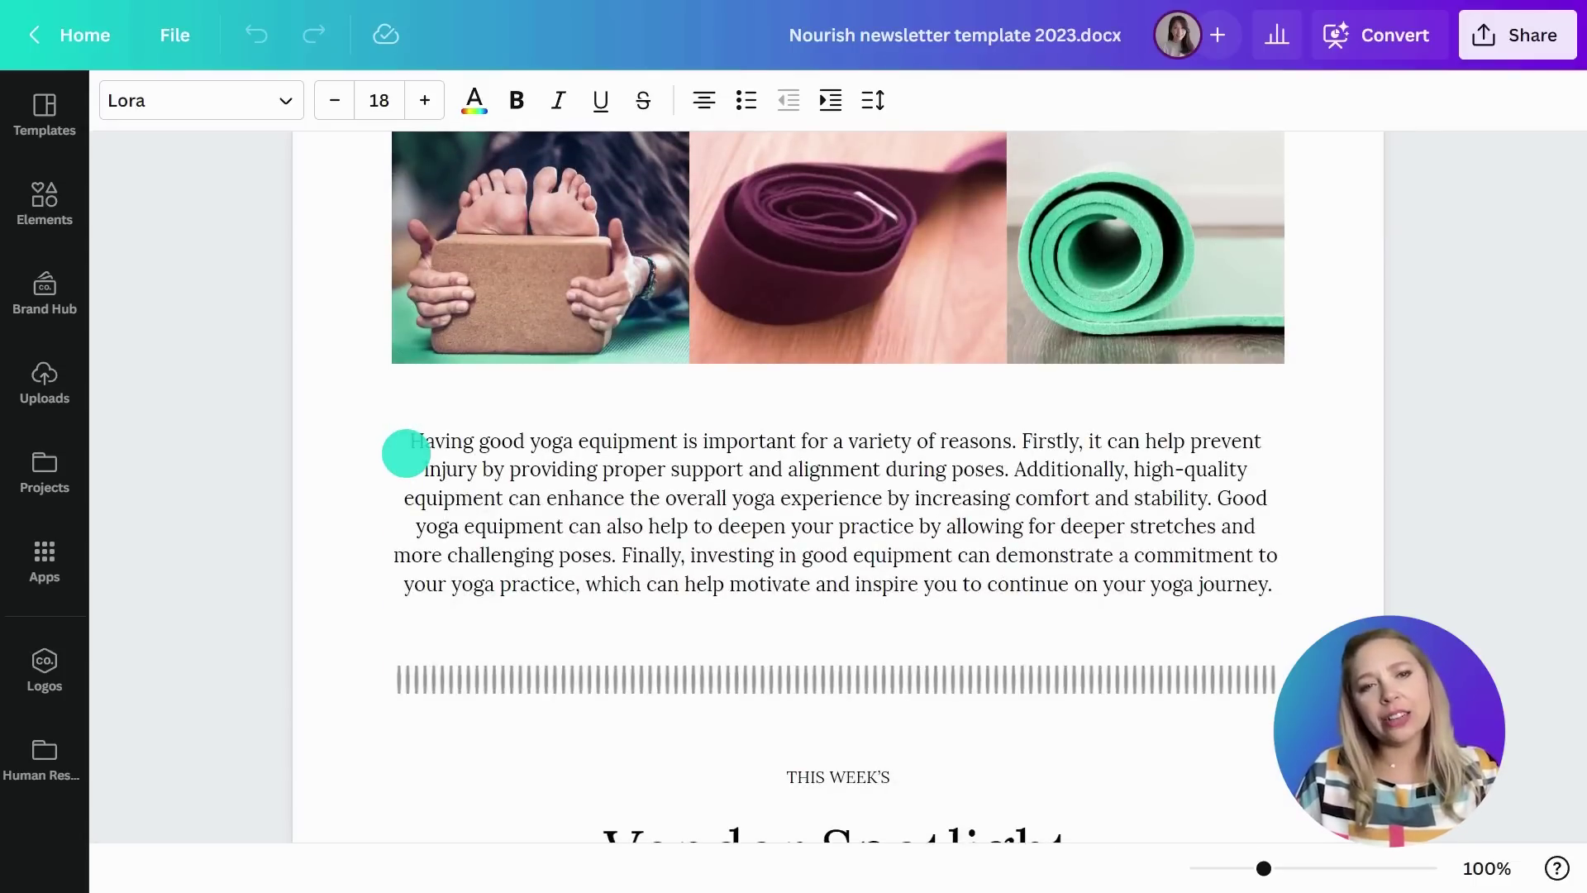
{"action": "left_click", "coordinate": [713, 672]}
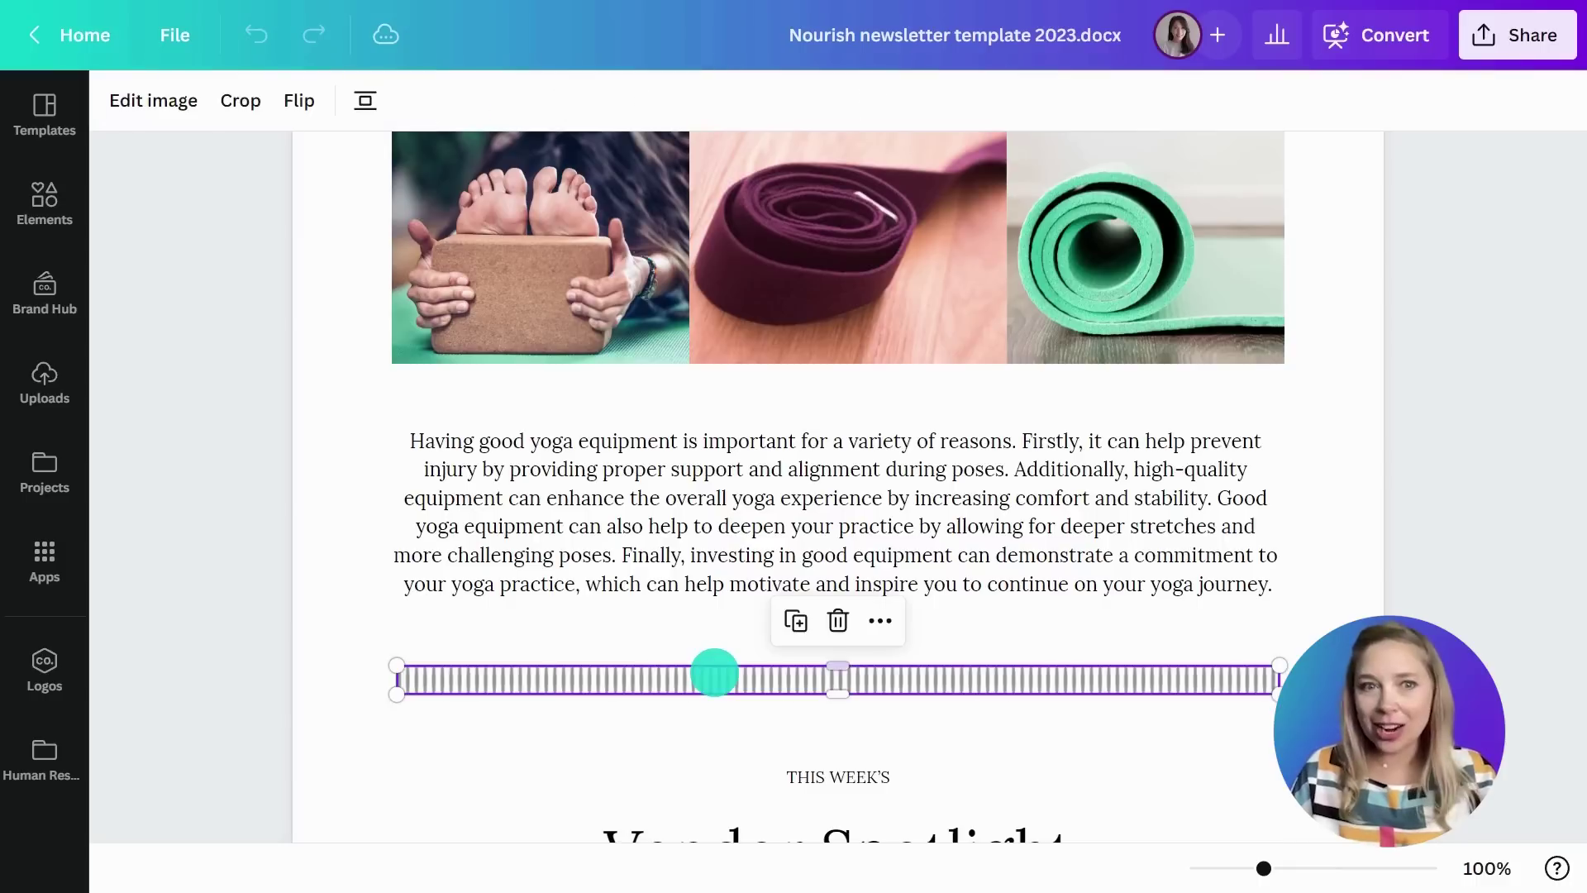
{"action": "key", "text": "Delete"}
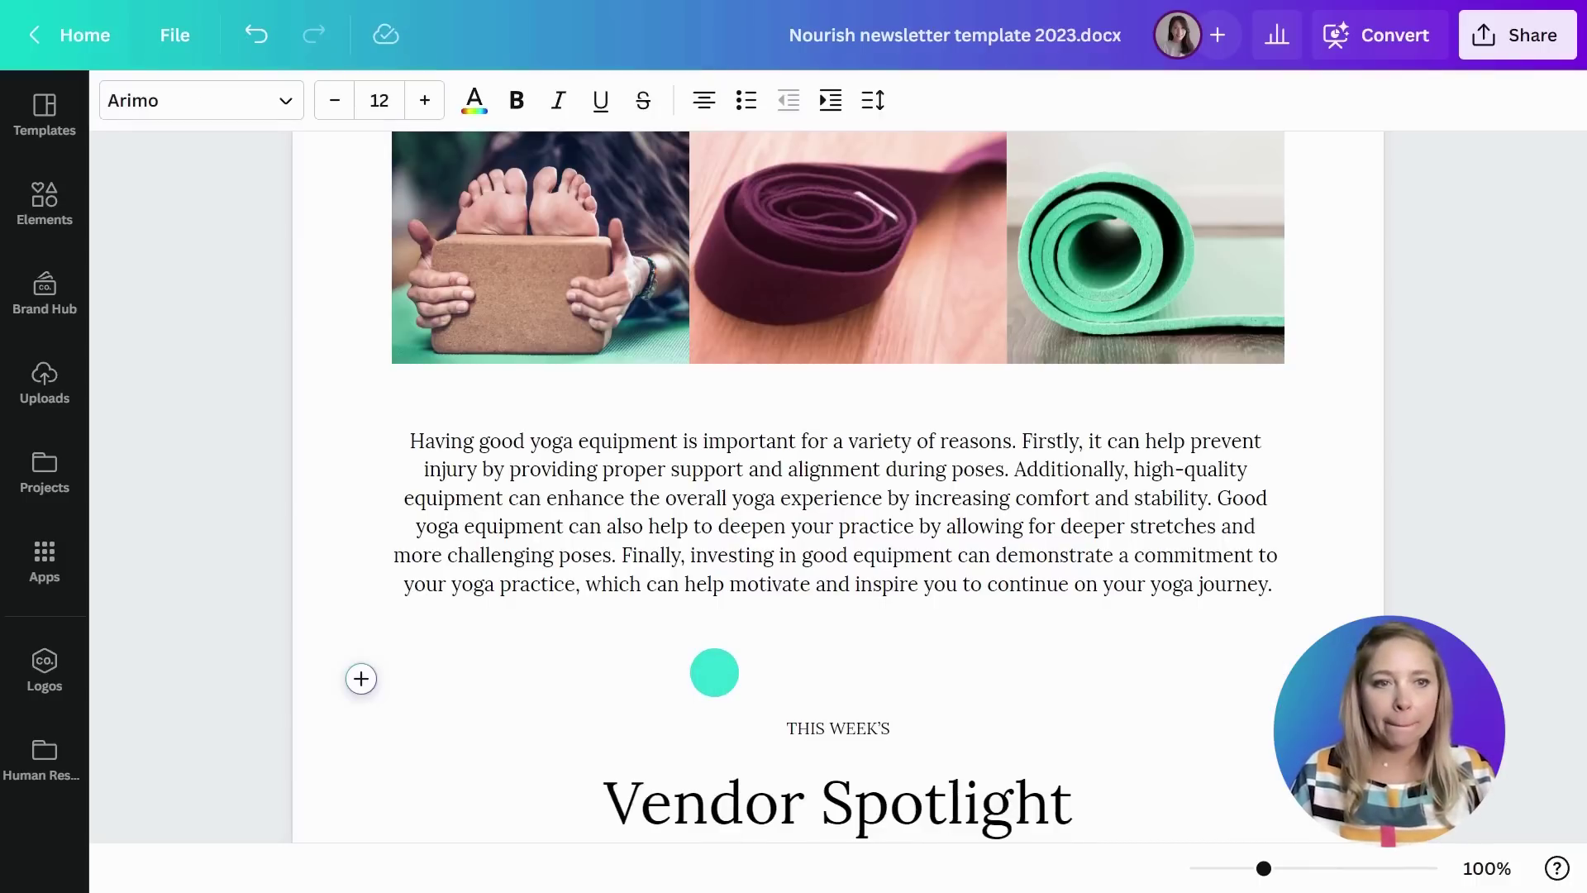
Step: Search the elements for "divider", narrow it to Horizontal line, and insert a plain line graphic above the Vendor Spotlight section
{"action": "left_click", "coordinate": [45, 198]}
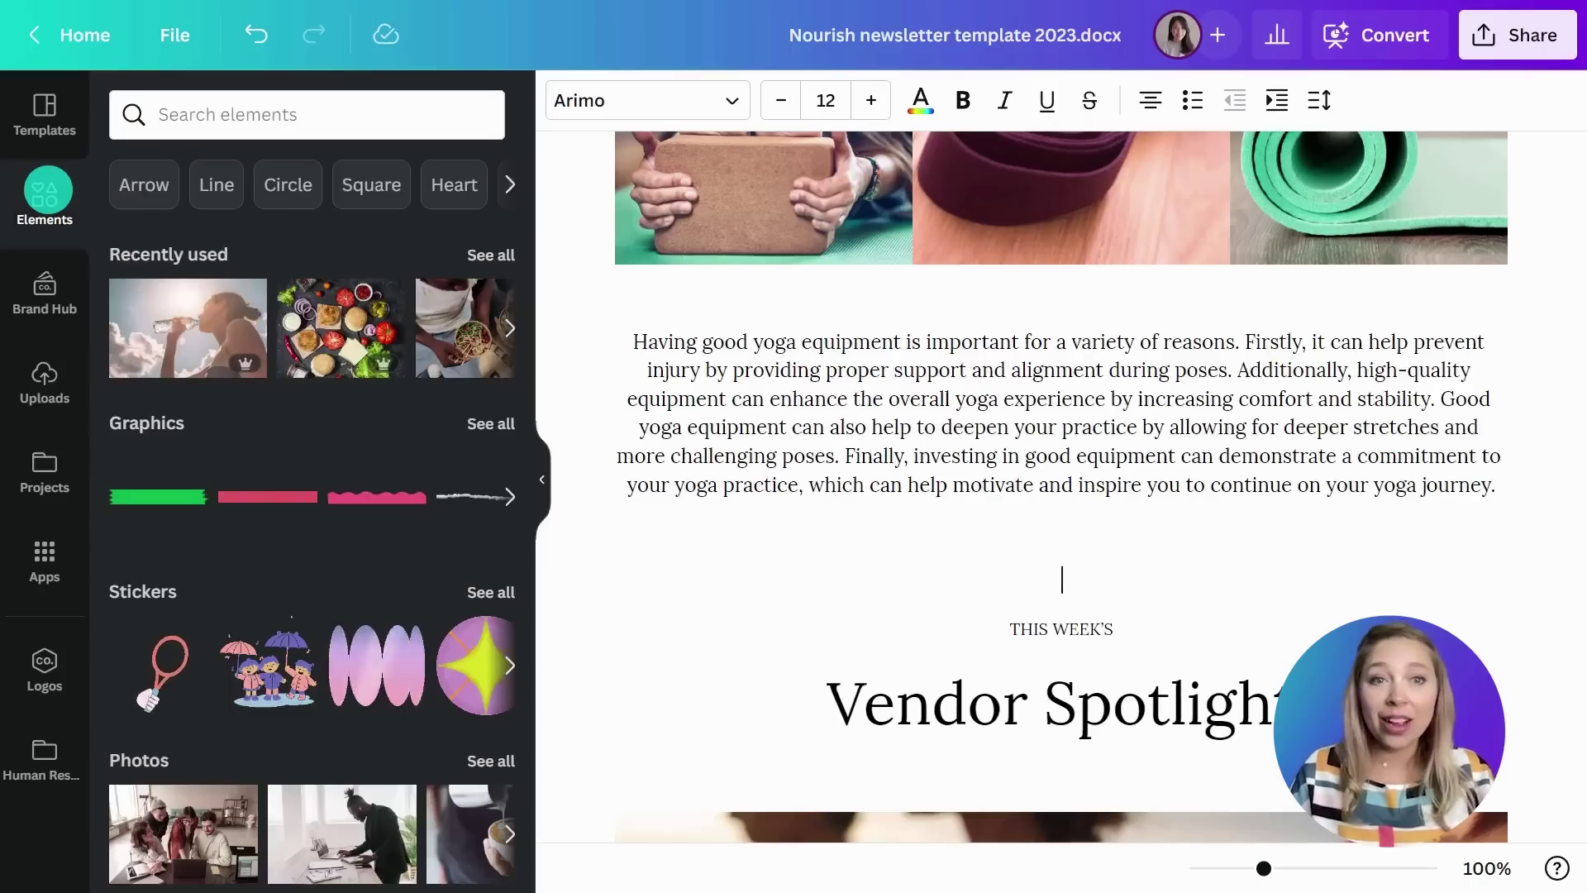
{"action": "left_click", "coordinate": [290, 113]}
{"action": "type", "text": "divider"}
{"action": "key", "text": "Return"}
{"action": "left_click", "coordinate": [509, 242]}
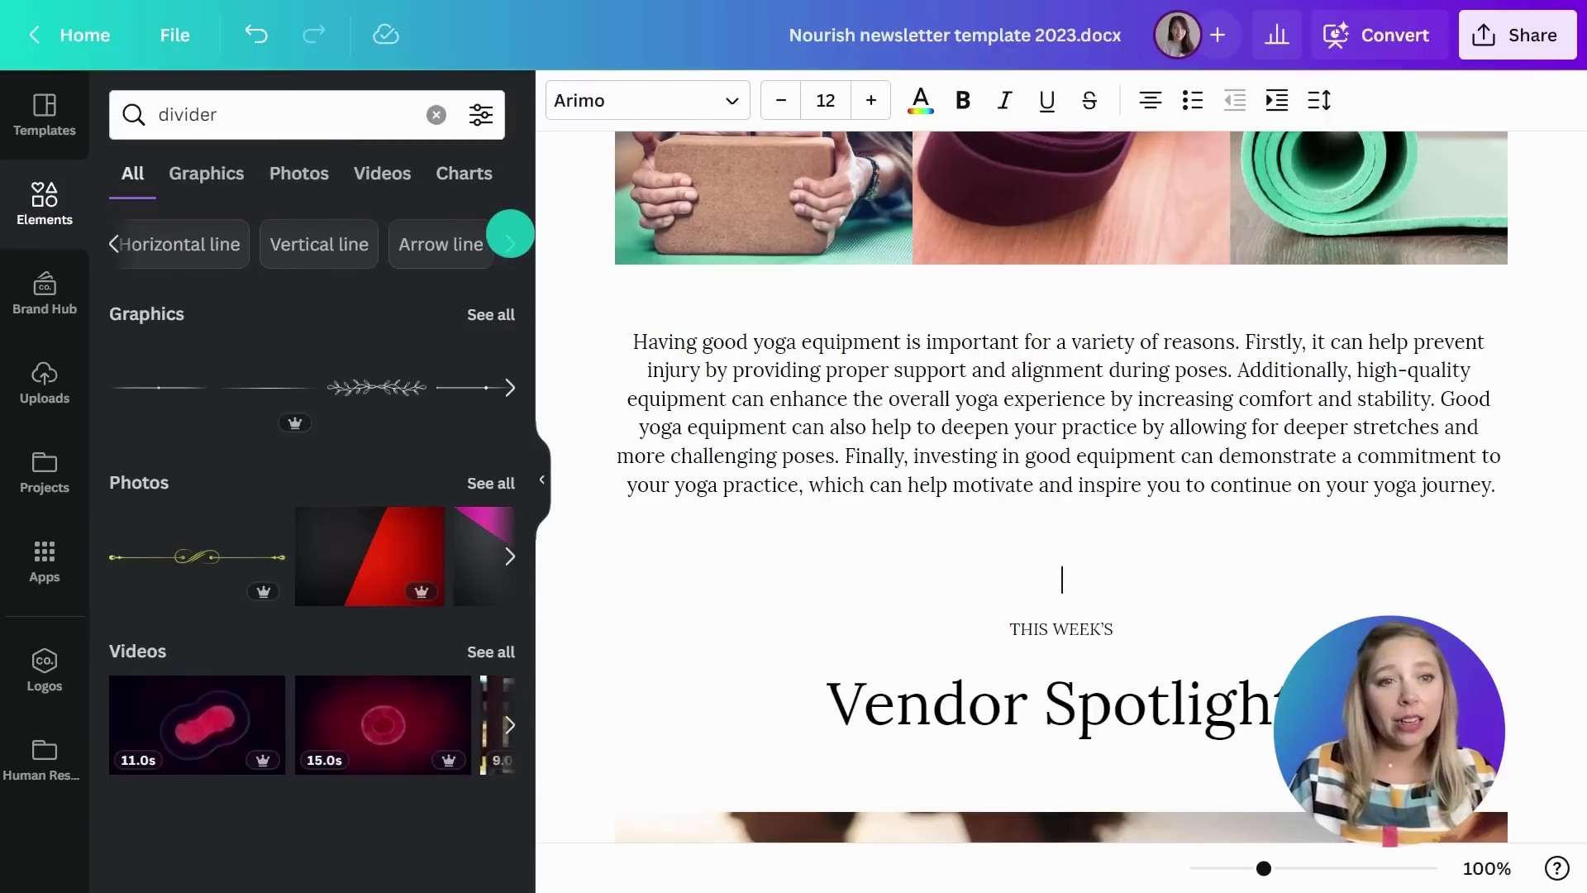
{"action": "left_click", "coordinate": [204, 240]}
{"action": "left_click", "coordinate": [157, 384]}
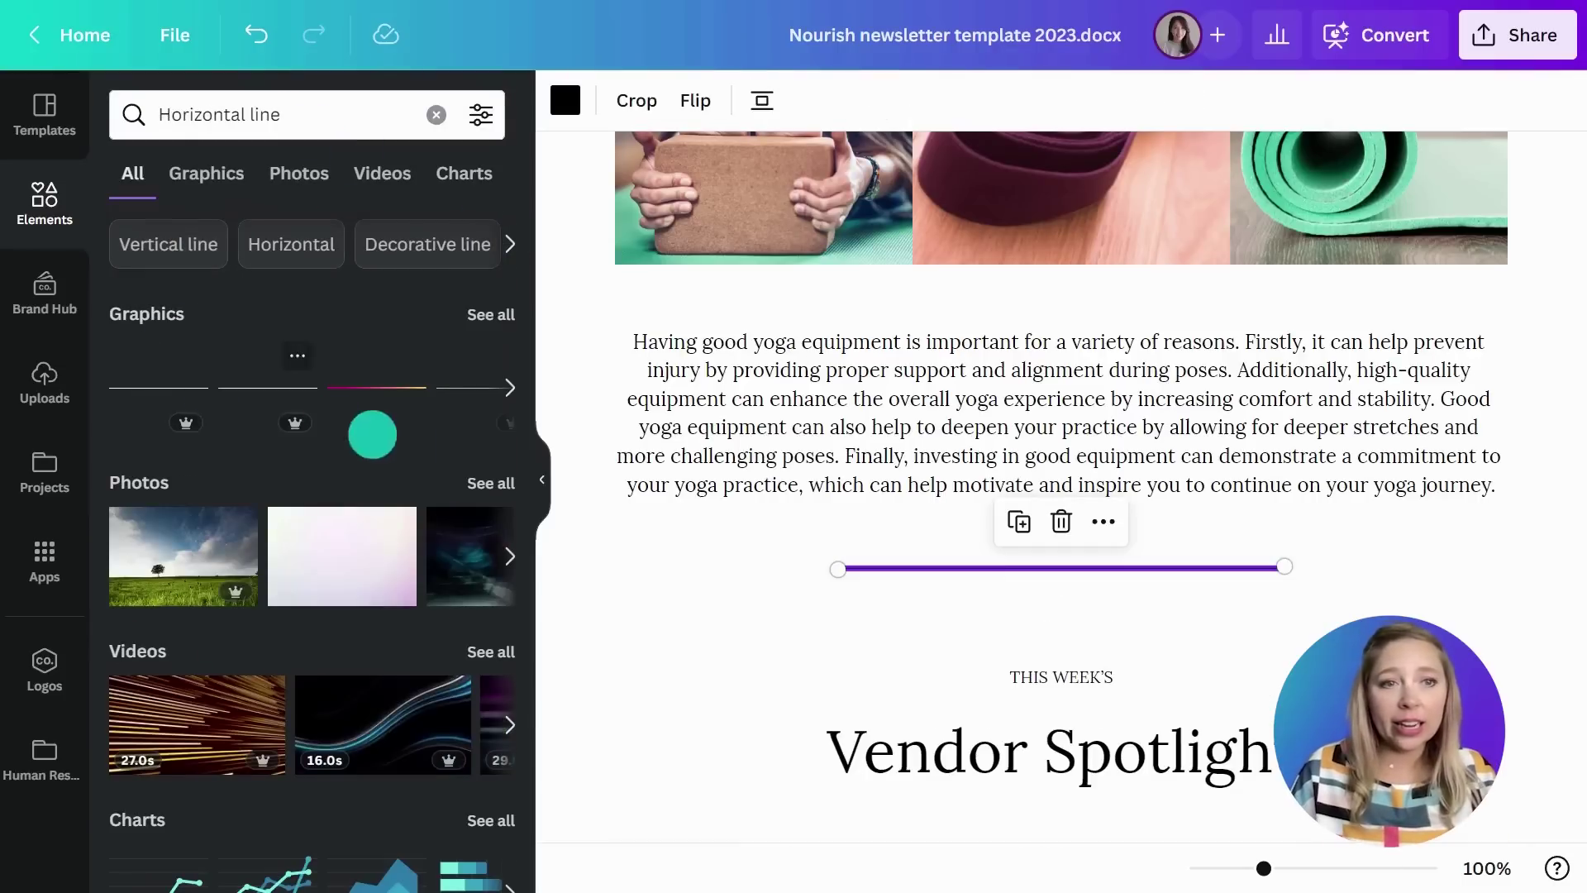
Step: Recolor the new line dark green from the Nourish Brand kit palette and stretch it to the full text width
{"action": "left_click", "coordinate": [542, 479]}
{"action": "left_click", "coordinate": [132, 111]}
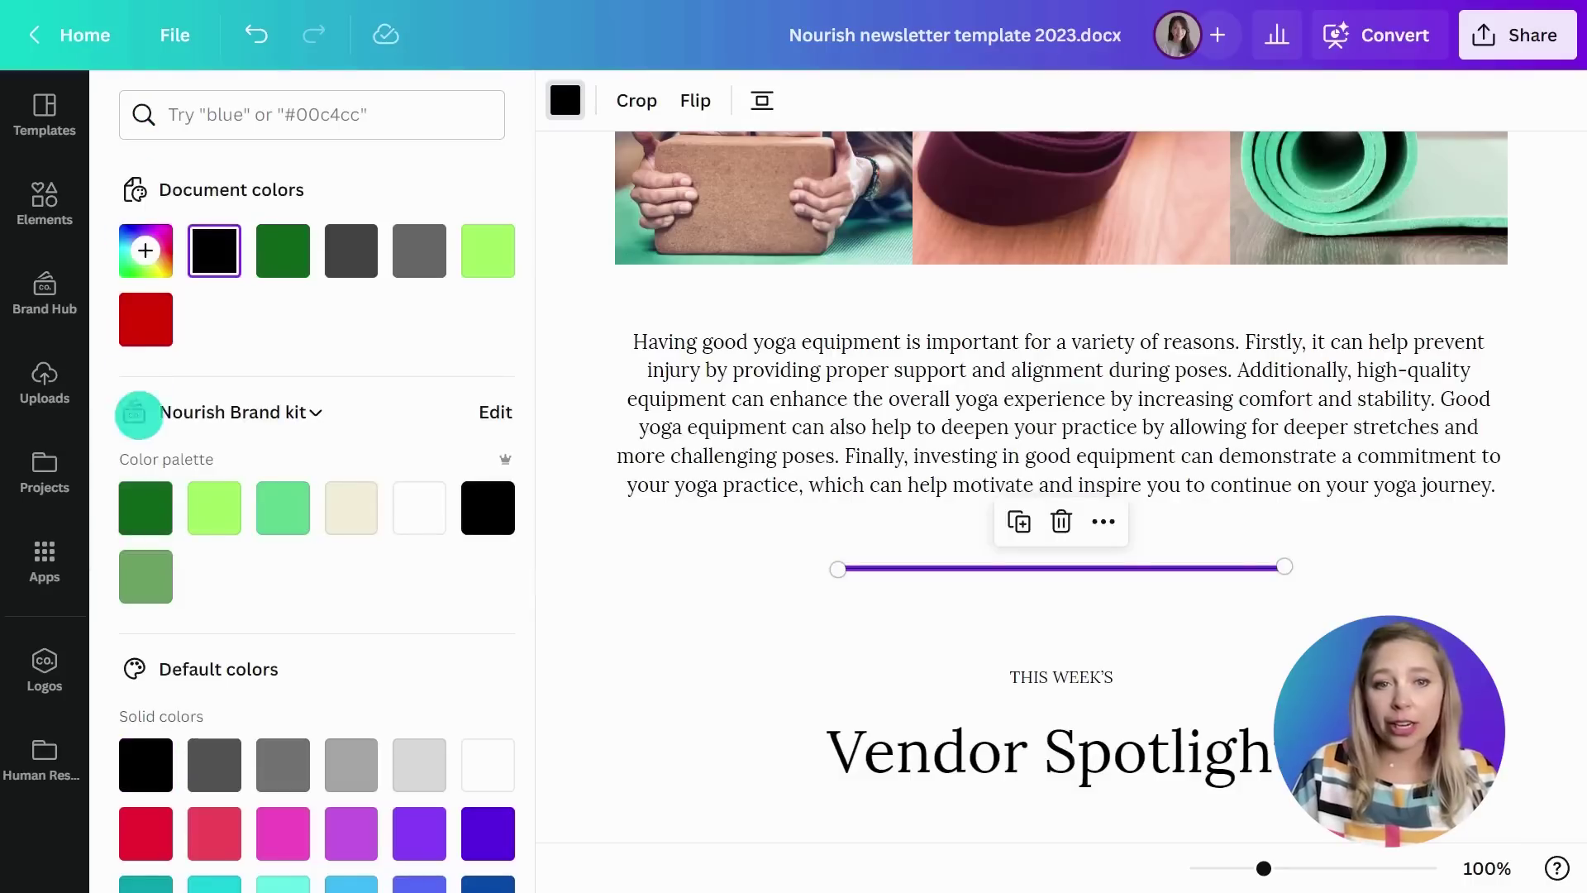
{"action": "left_click", "coordinate": [145, 507]}
{"action": "key", "text": "Escape"}
{"action": "left_click_drag", "start_coordinate": [615, 668], "coordinate": [392, 668]}
{"action": "left_click", "coordinate": [834, 707]}
Step: Comment on the yoga equipment paragraph, mention a teammate with "Hey! Can you look over this for me and update the copy?", and assign it to them
{"action": "left_click", "coordinate": [1488, 868]}
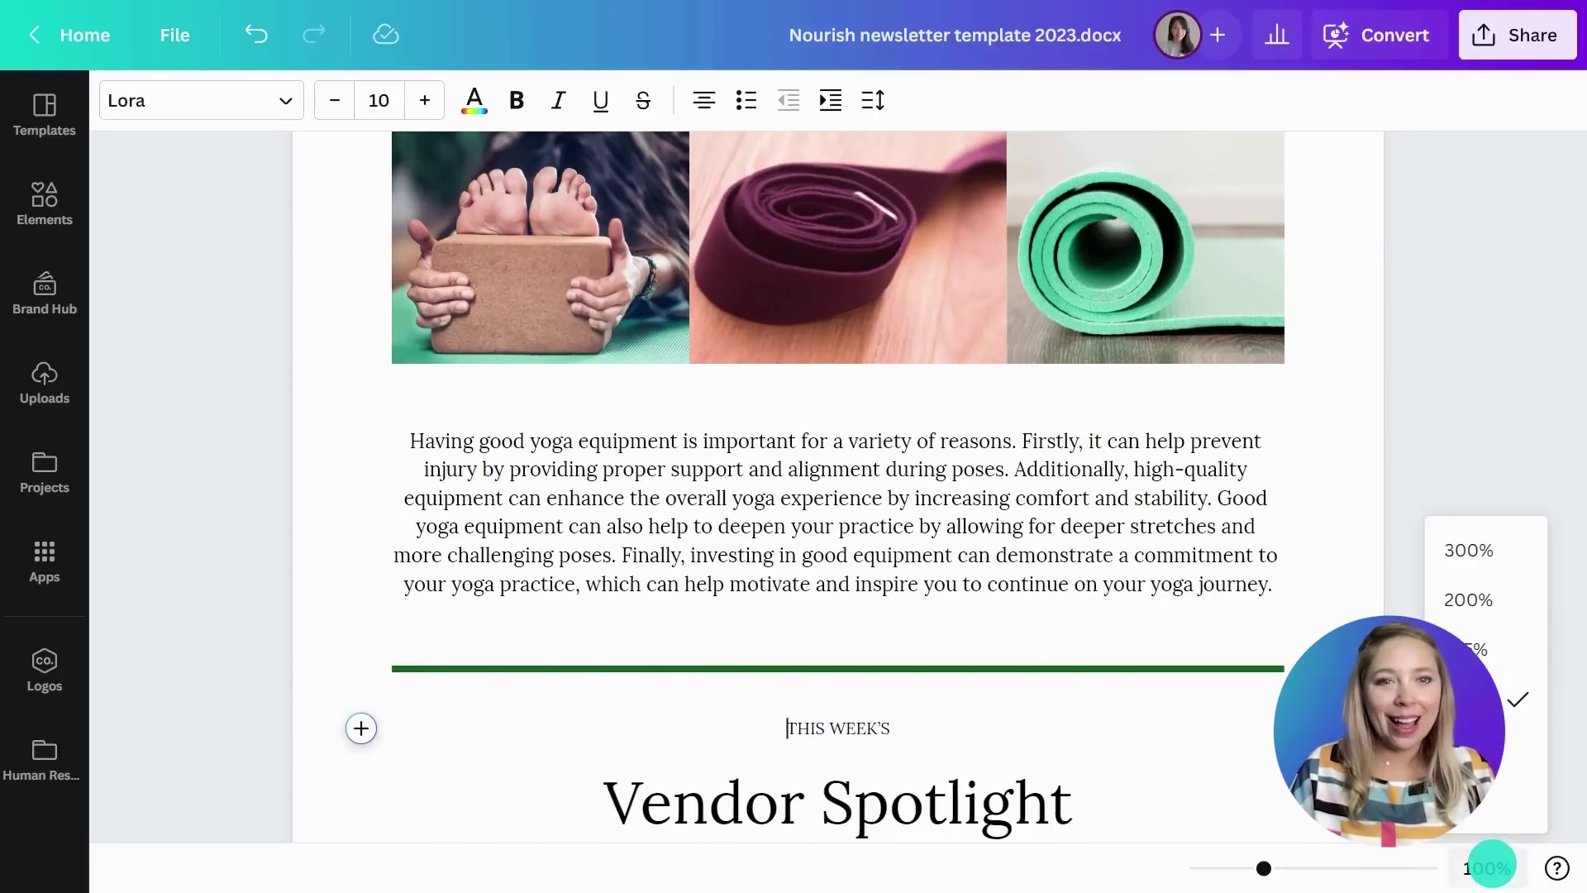
{"action": "left_click", "coordinate": [1480, 744]}
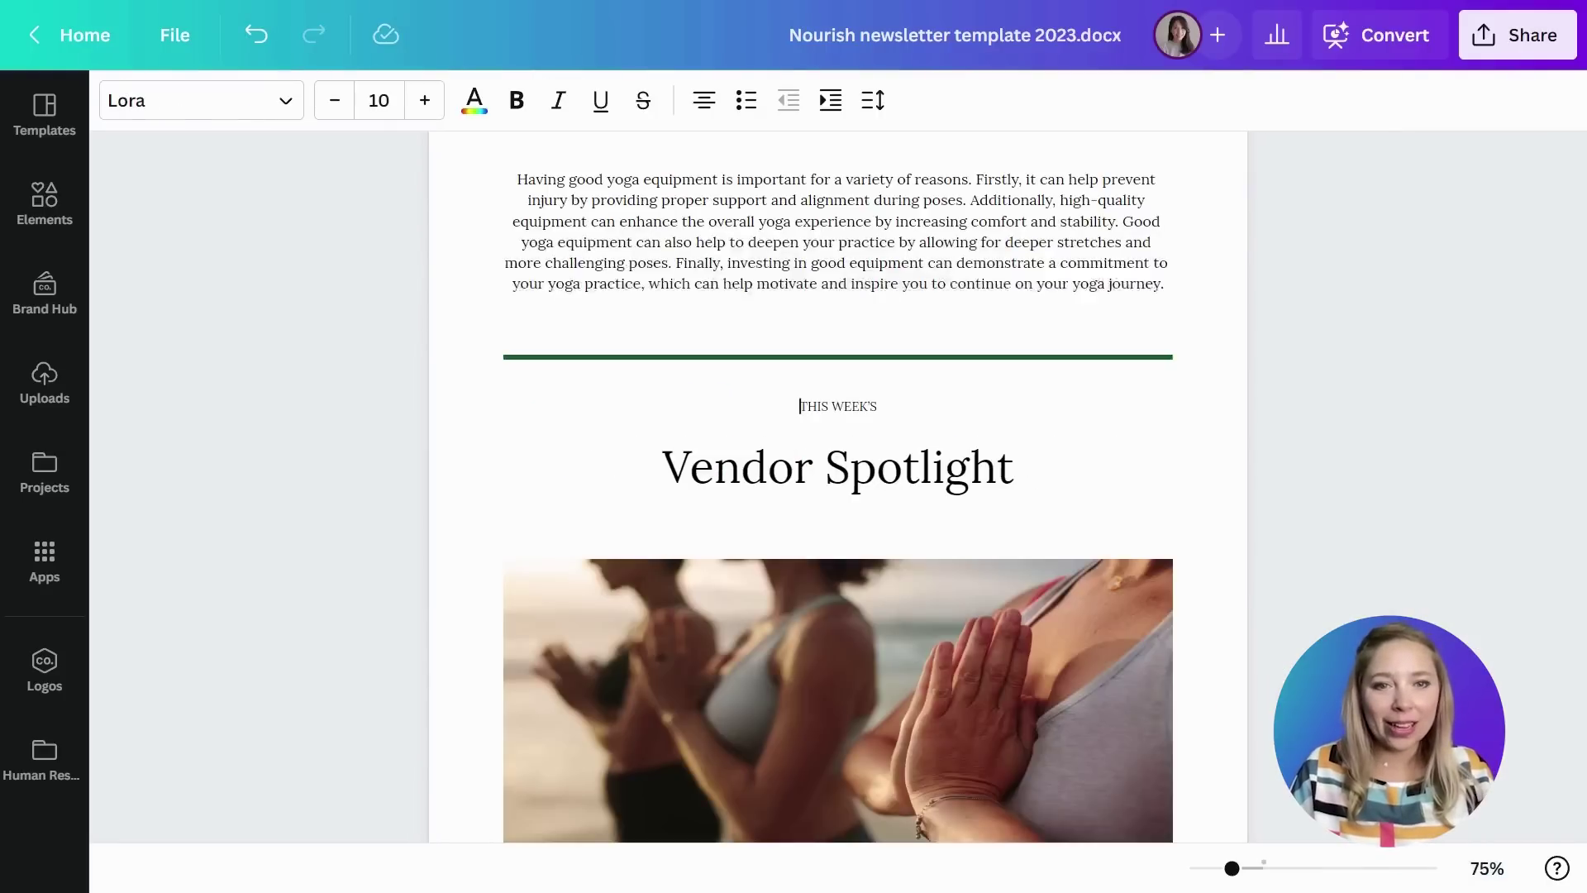
{"action": "double_click", "coordinate": [1160, 263]}
{"action": "left_click", "coordinate": [1274, 280]}
{"action": "type", "text": "@jessic"}
{"action": "left_click", "coordinate": [1456, 325]}
{"action": "type", "text": "Hey! Can you look over th"}
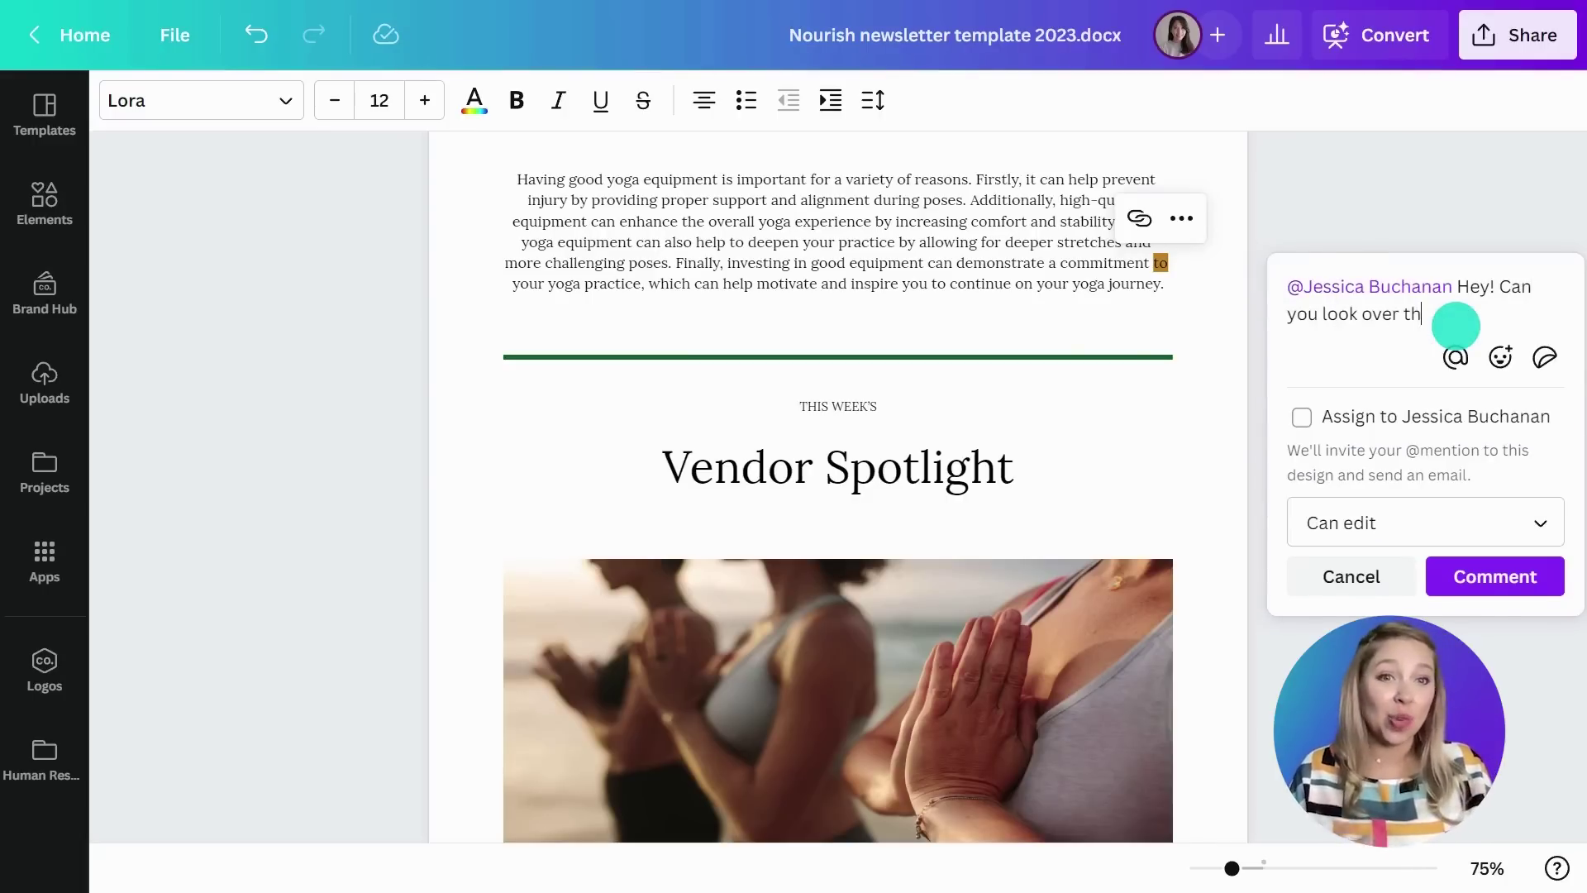
{"action": "type", "text": "is for me and update the copy?"}
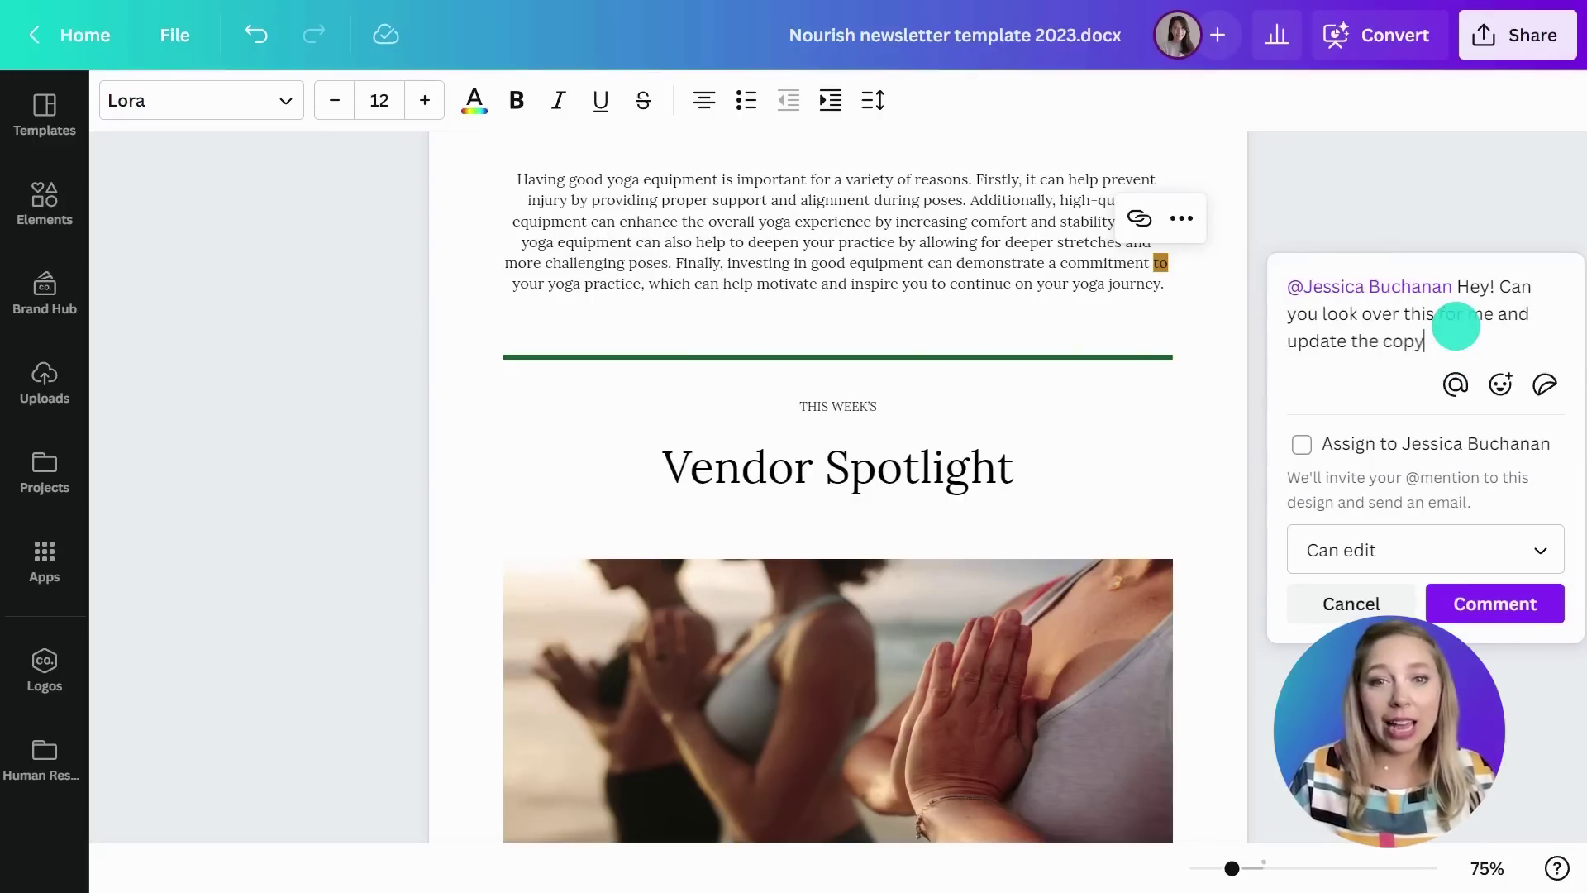
{"action": "left_click", "coordinate": [1306, 446]}
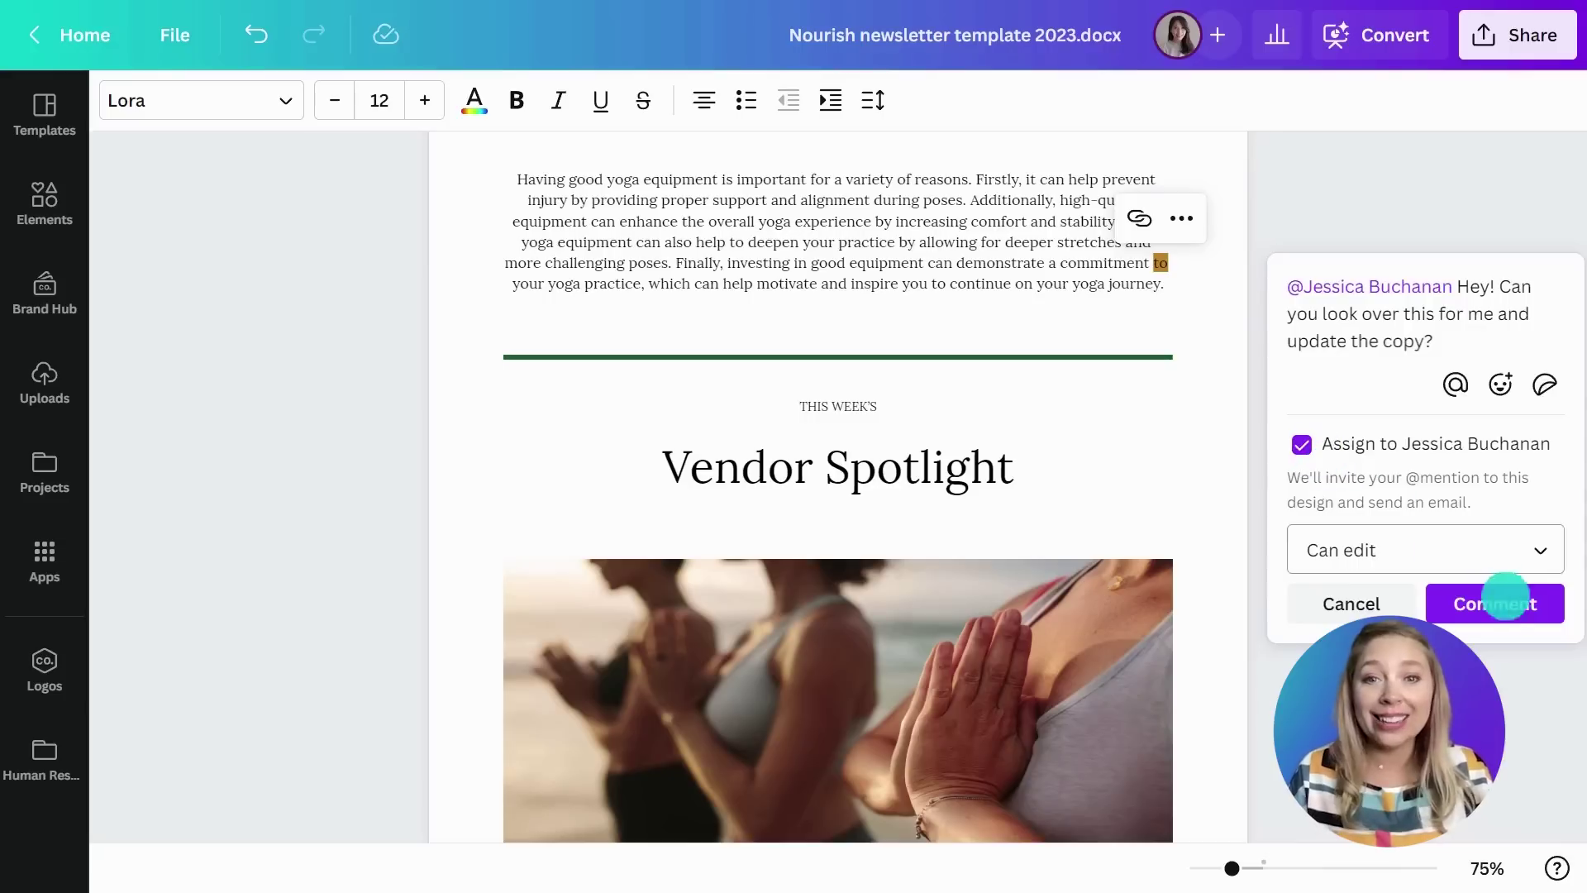